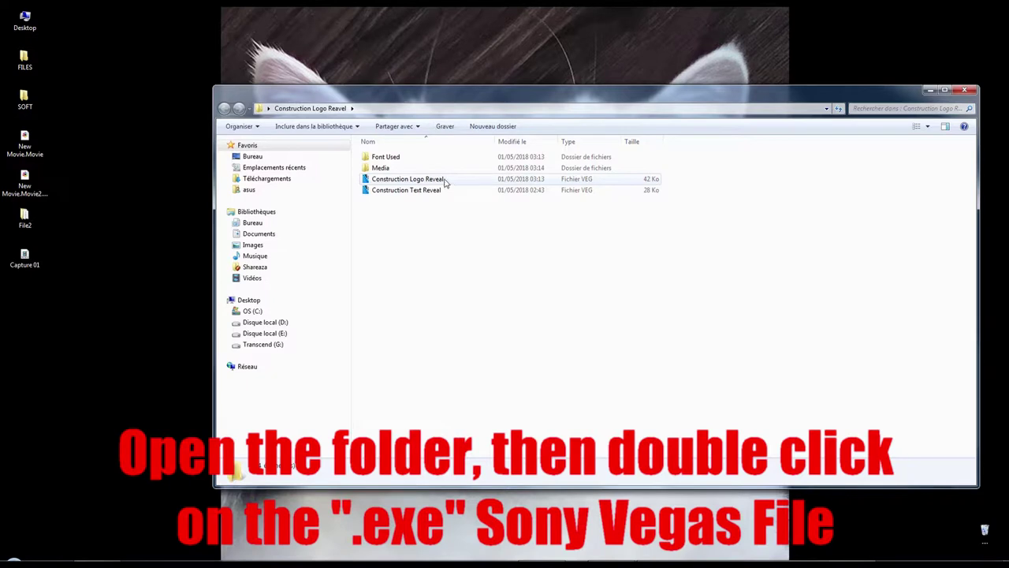
Open the Construction Text Reveal project from the Construction Logo Reavel folder in VEGAS Pro
click(422, 191)
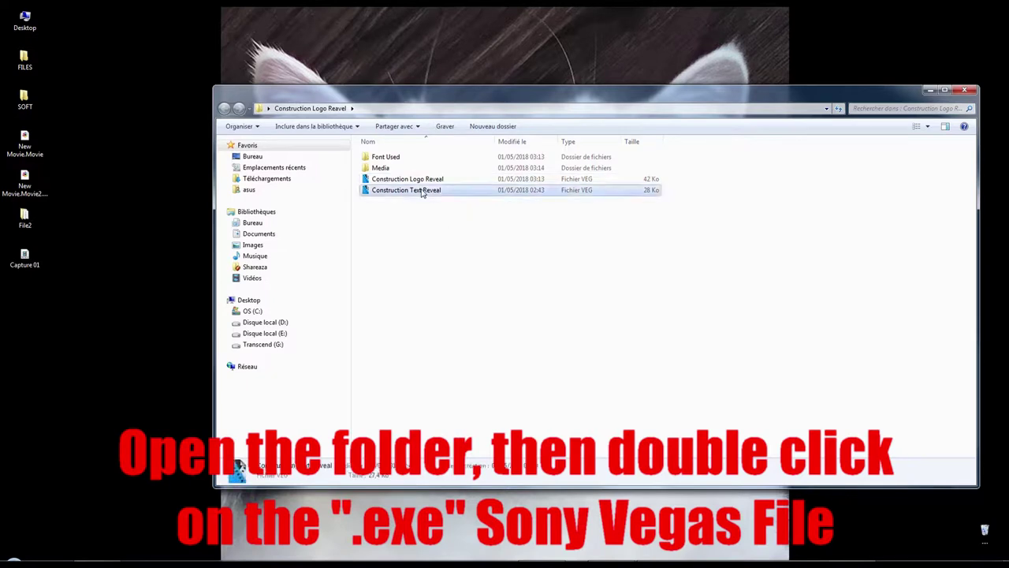
right_click(422, 192)
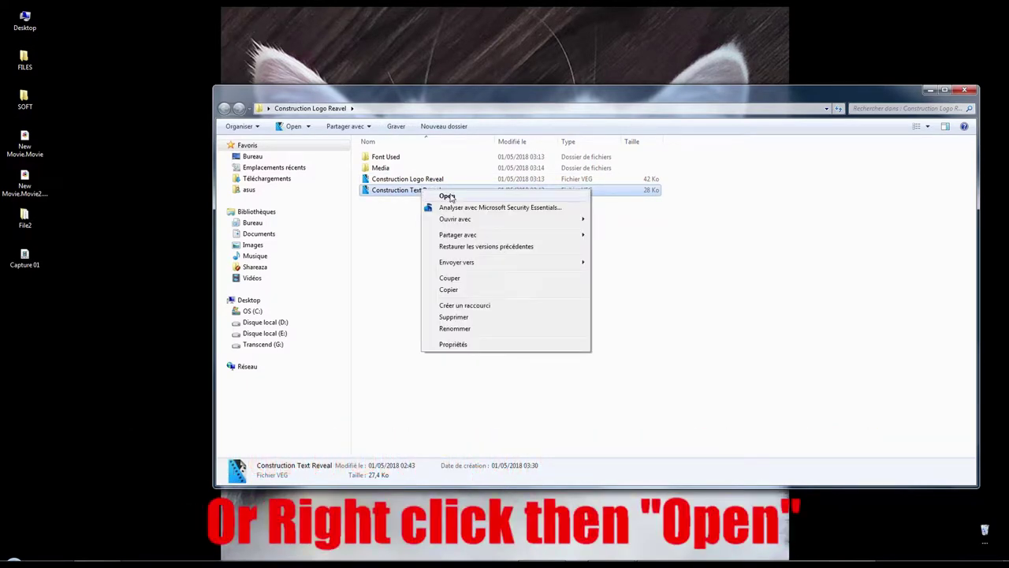
click(434, 196)
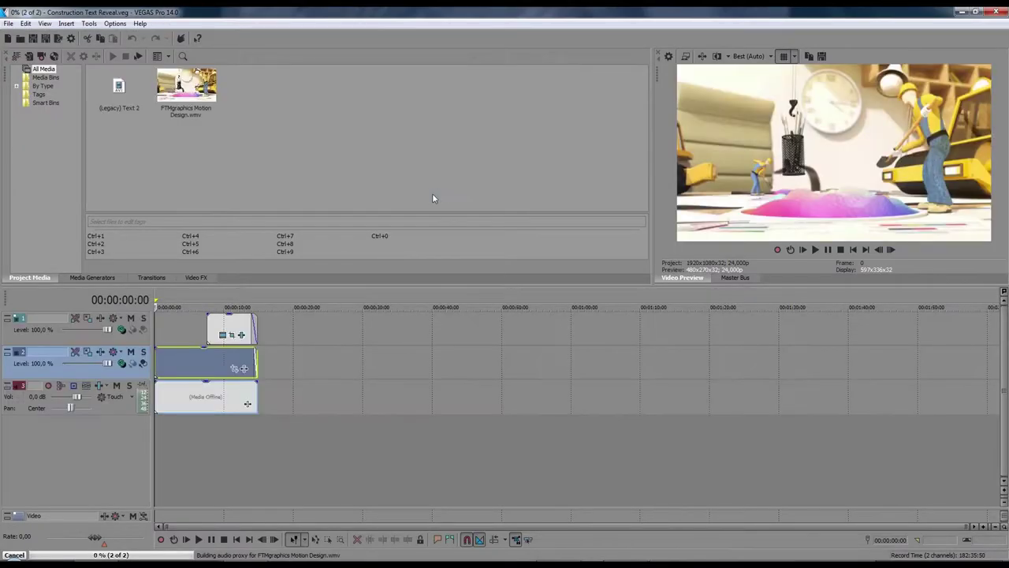
Play the project preview and examine the title reveal around 11 seconds on the timeline
click(815, 250)
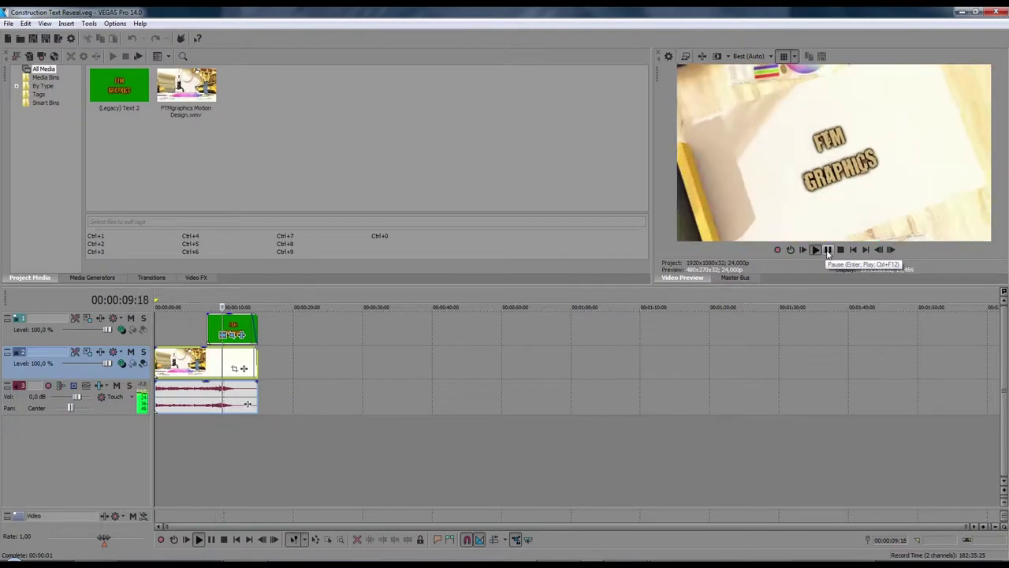
click(828, 250)
mouse_move(236, 384)
mouse_down()
mouse_move(185, 384)
mouse_move(231, 384)
mouse_up()
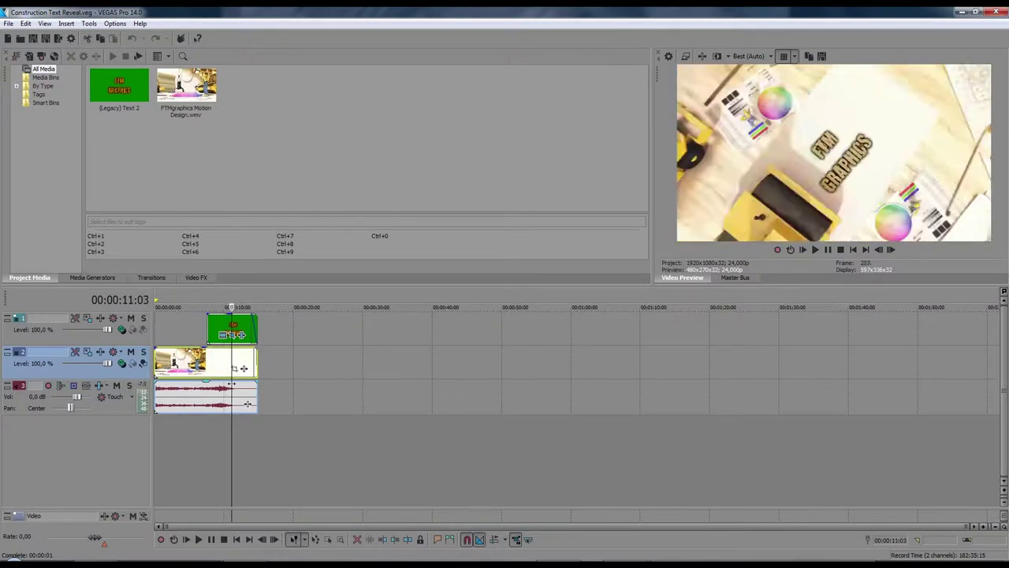
click(985, 530)
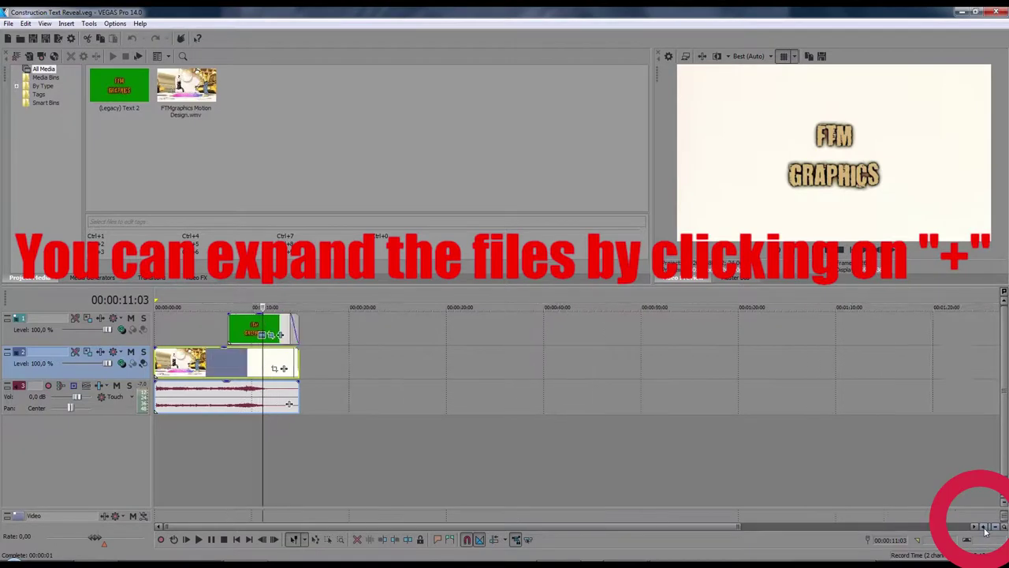
click(984, 530)
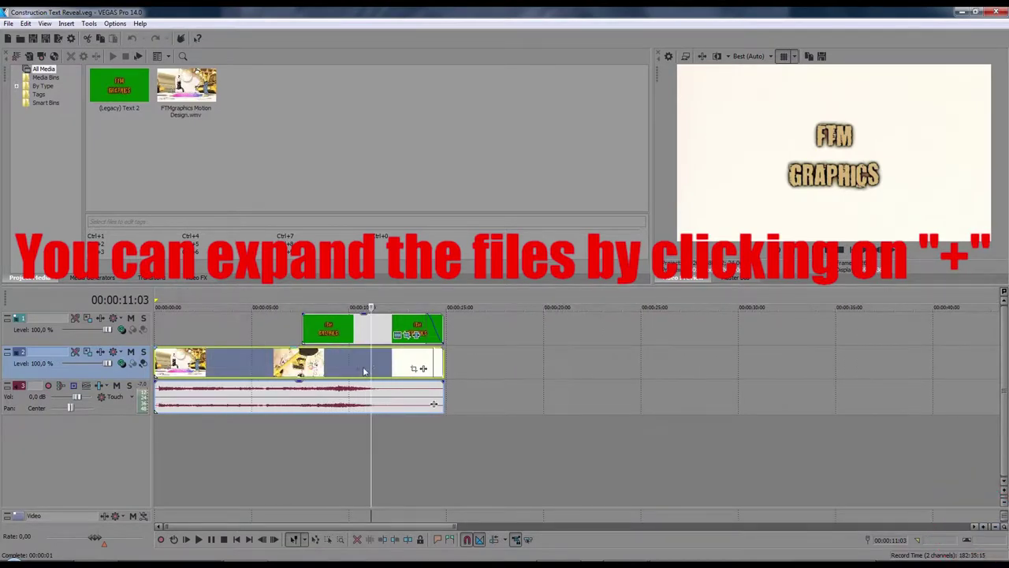
click(367, 334)
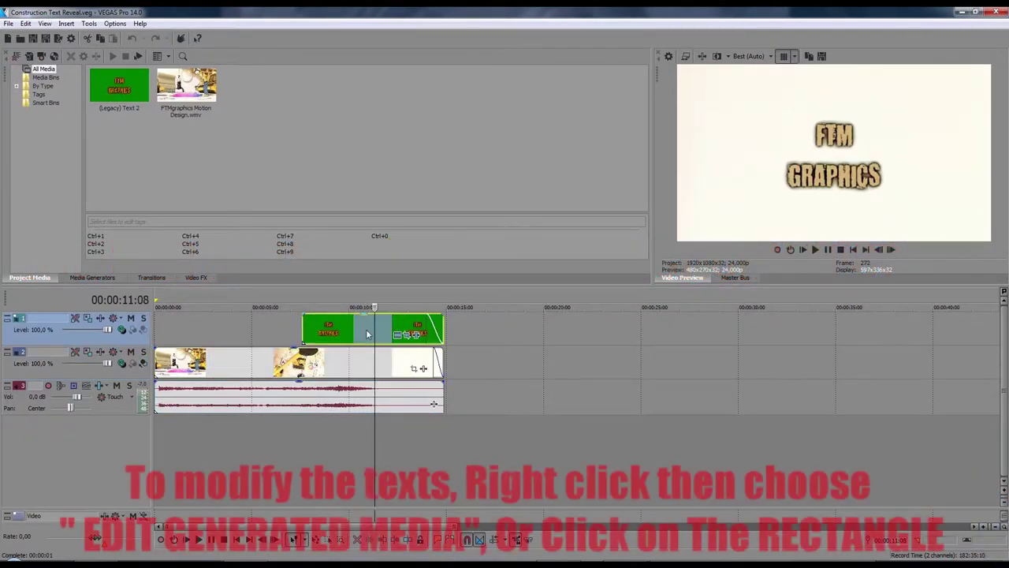
click(399, 335)
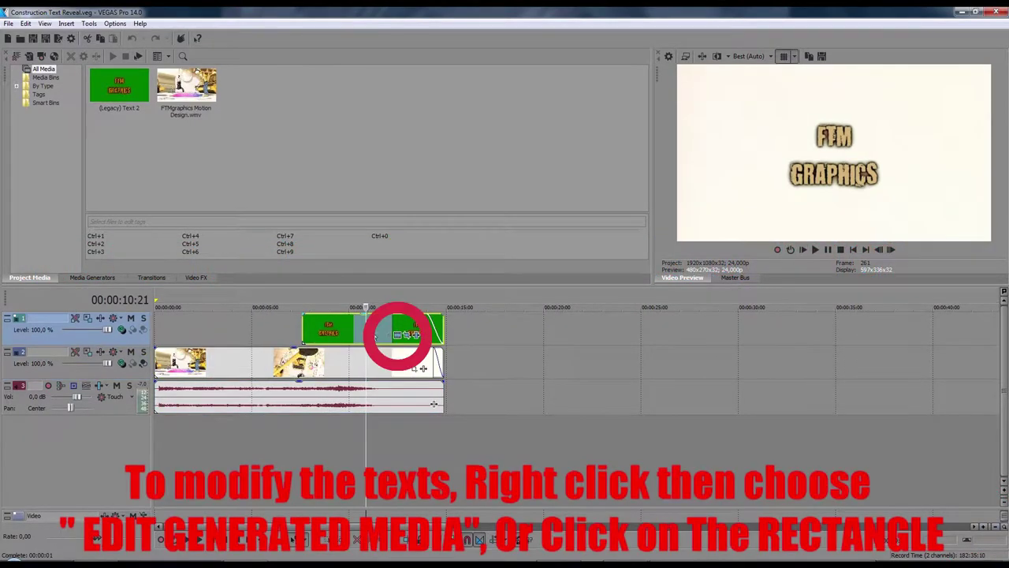
click(398, 335)
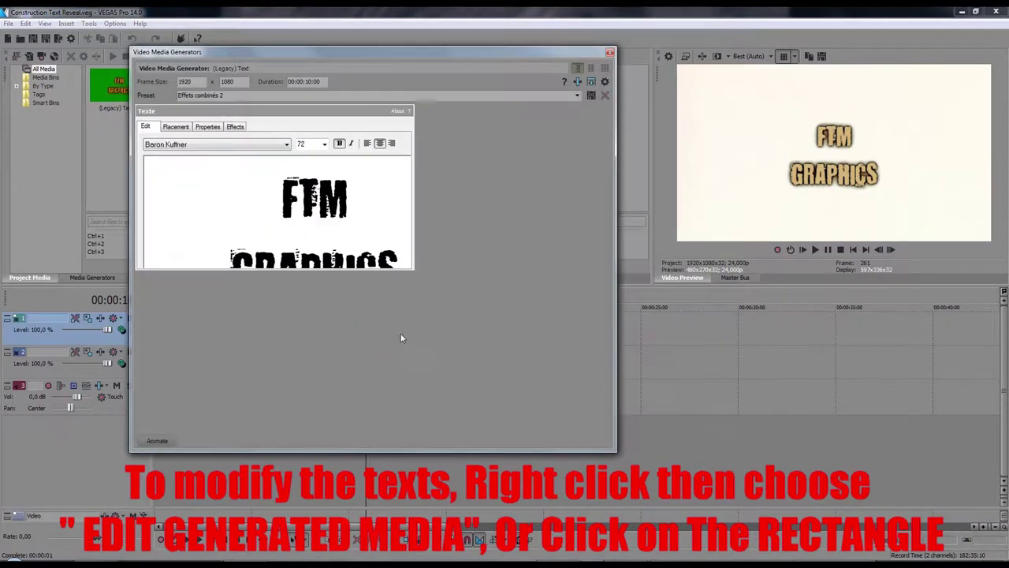
click(610, 52)
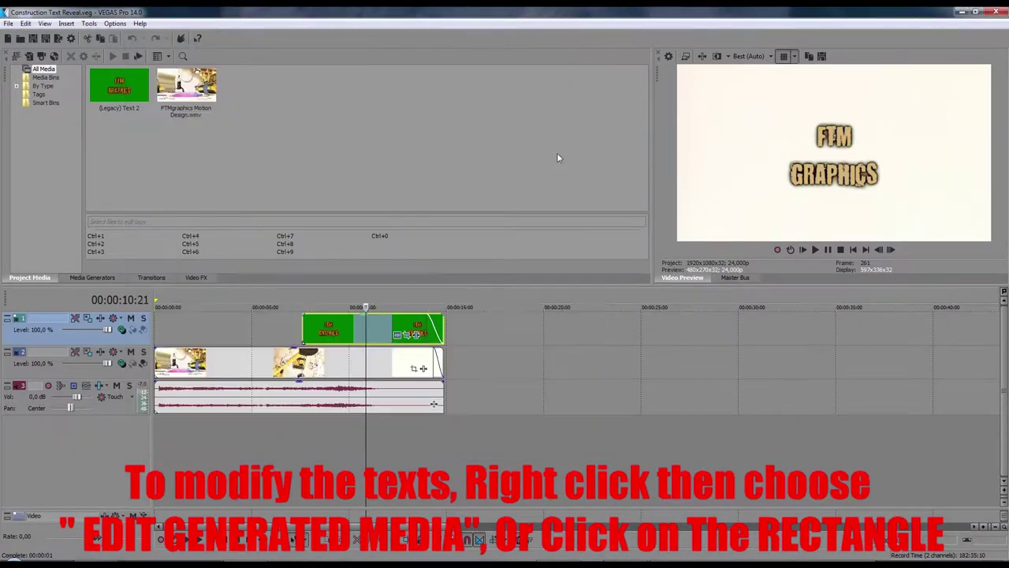
Replace the wording in the text event's generated media with YOUR and TEXT on two separate lines
right_click(379, 331)
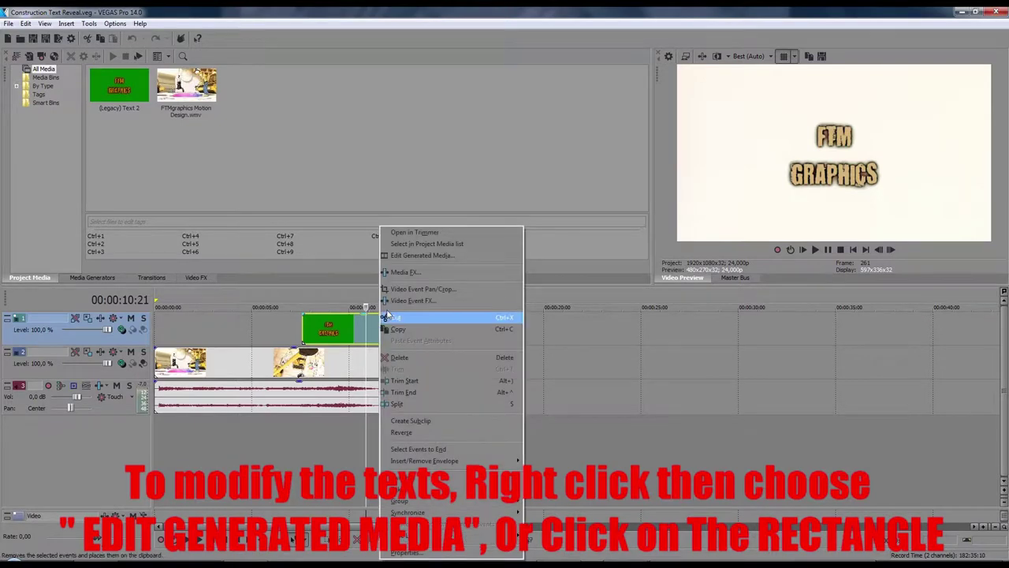
click(428, 257)
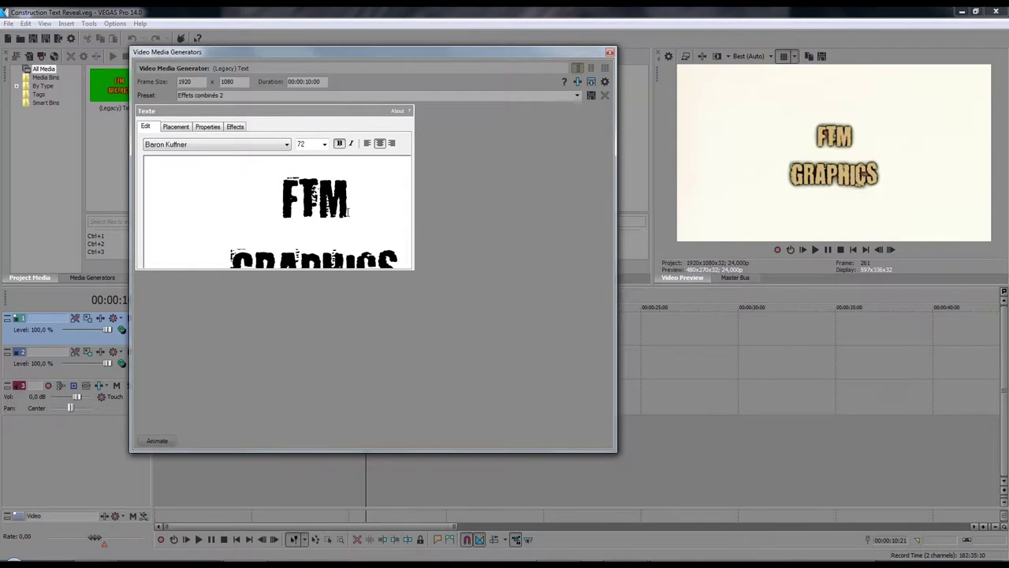
drag(348, 211, 288, 204)
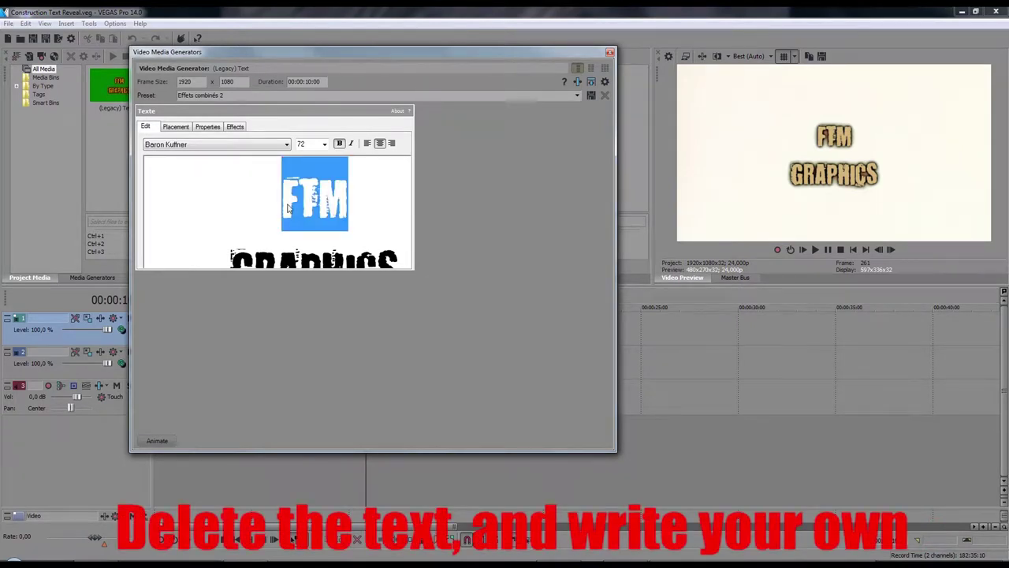
key(Delete)
key(Delete)
key(Delete)
key(Delete)
key(Delete)
key(Delete)
key(Delete)
key(Delete)
key(Delete)
key(Delete)
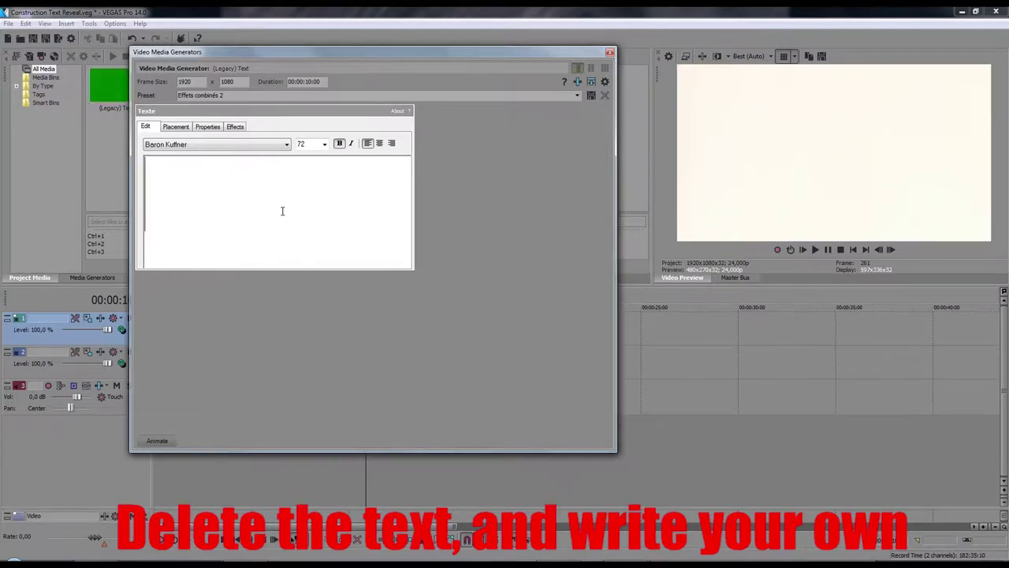
text(YOUR)
key(Return)
text(TEXT)
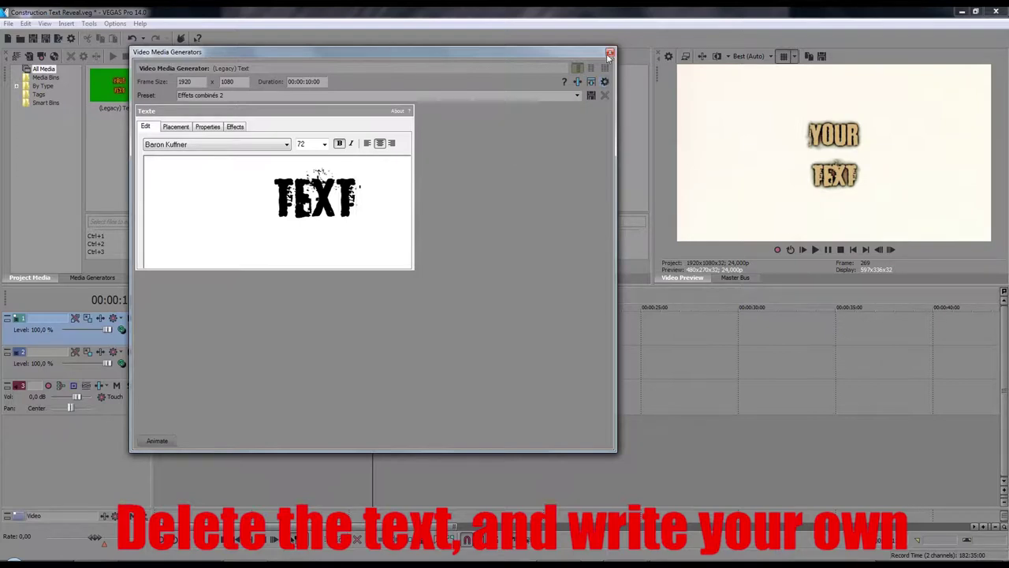
click(610, 52)
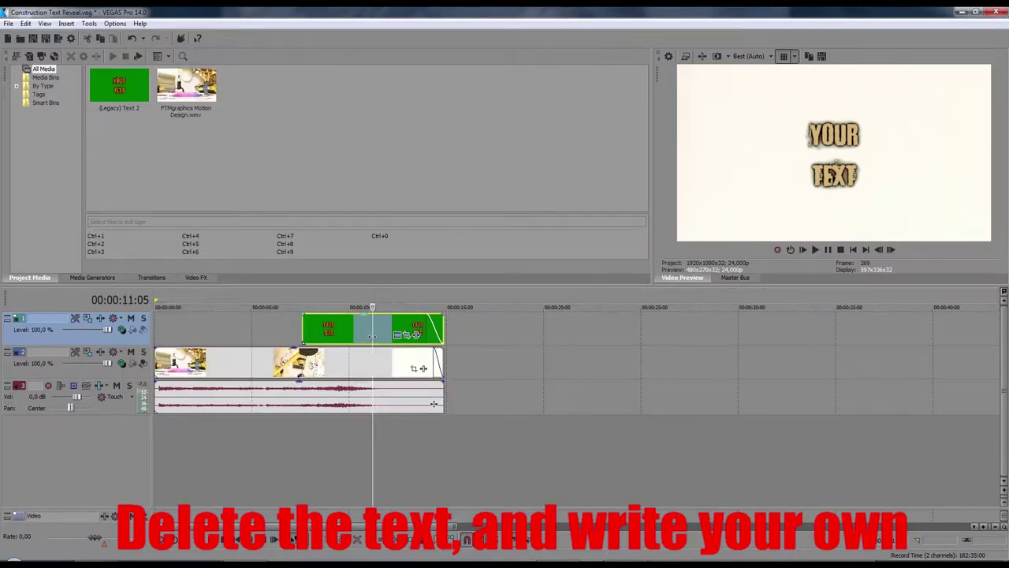
Preview the title reveal on the timeline to check the new text
key(space)
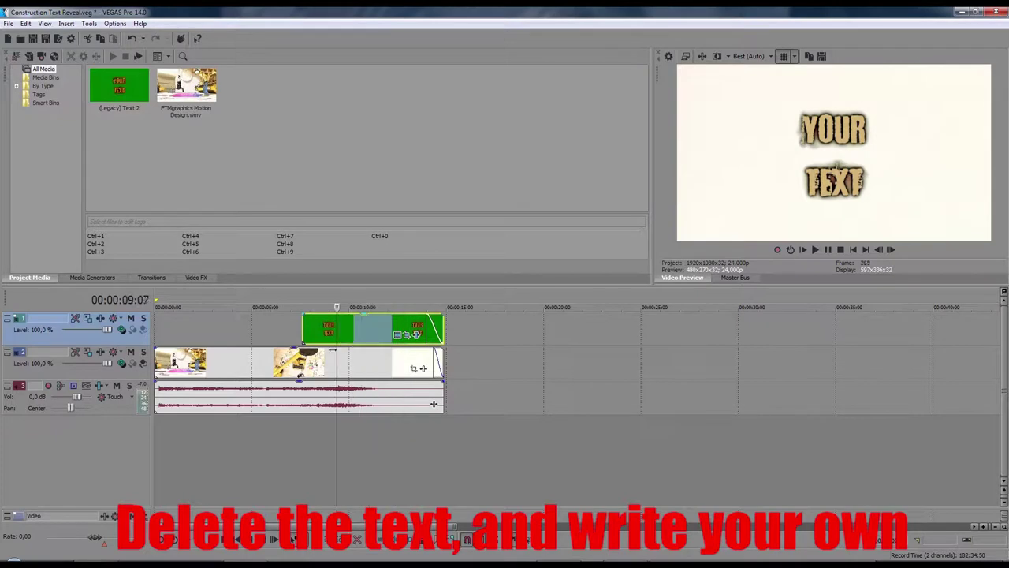
key(space)
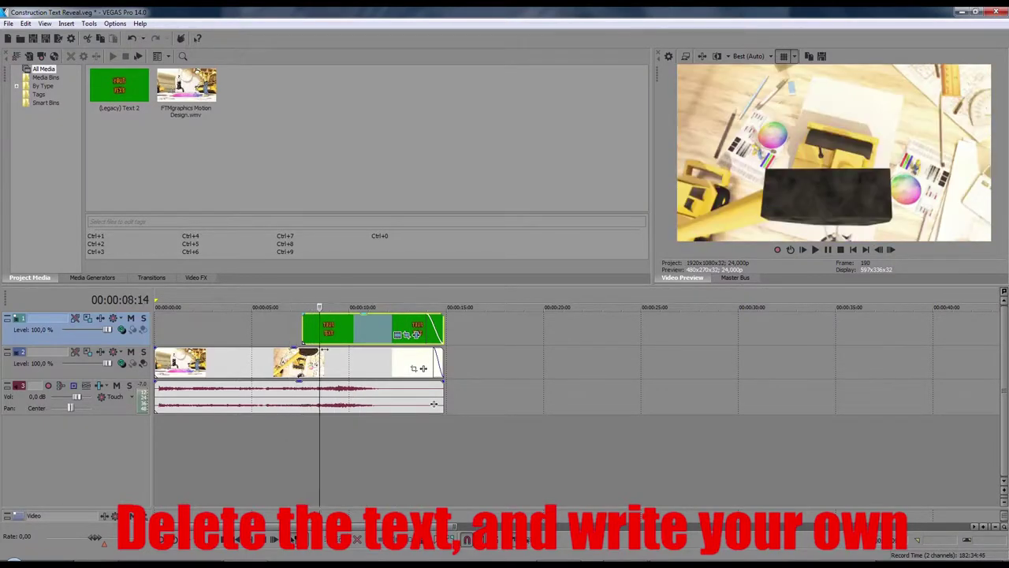
click(372, 355)
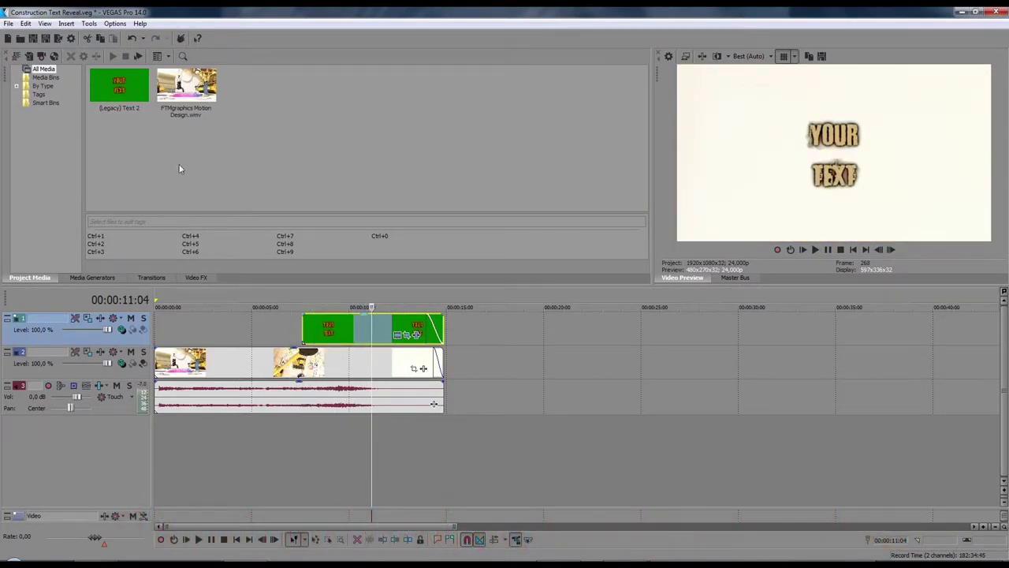
Set the project's full-resolution rendering quality to Best and apply the project properties
click(71, 38)
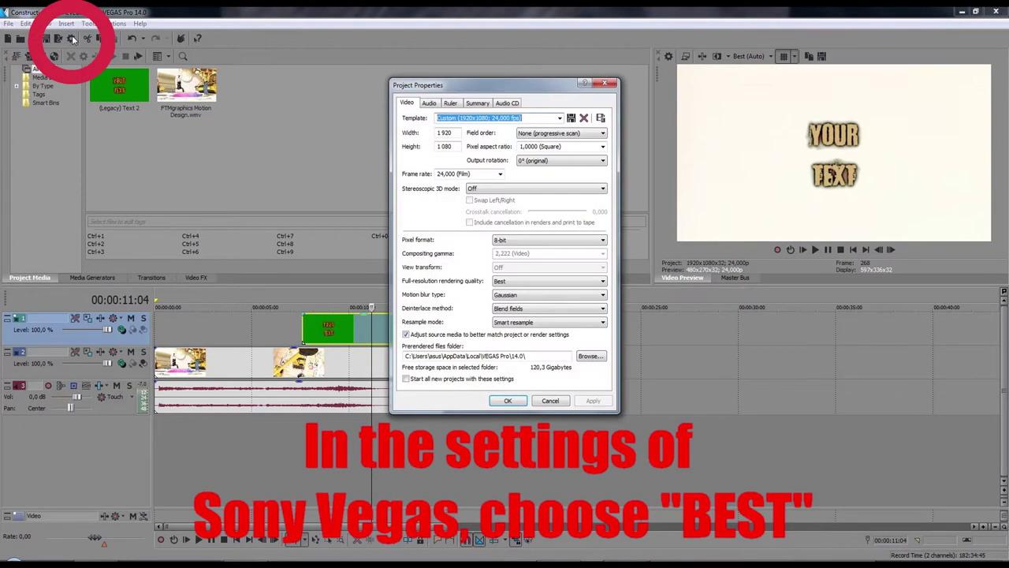
click(511, 281)
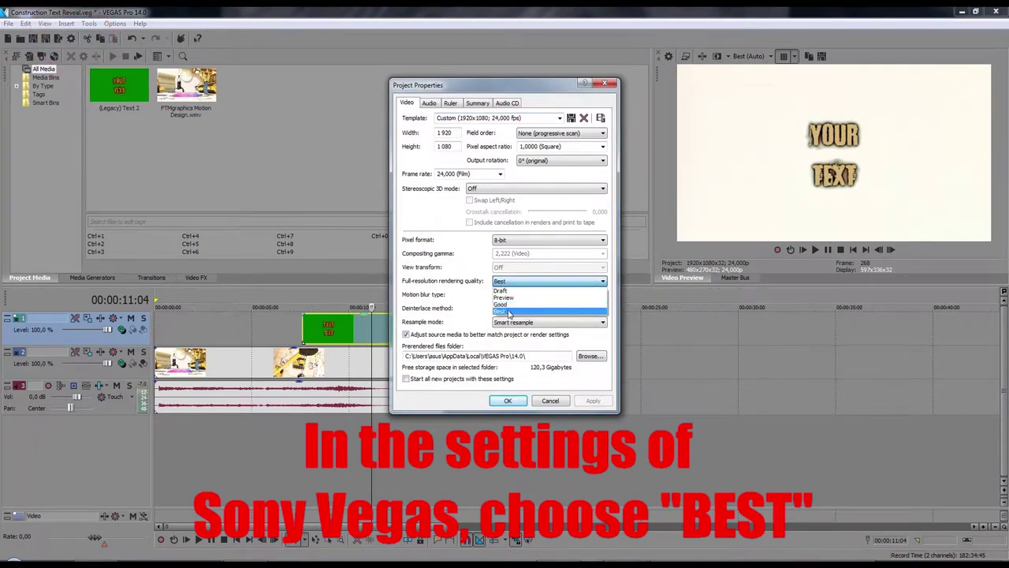
click(506, 313)
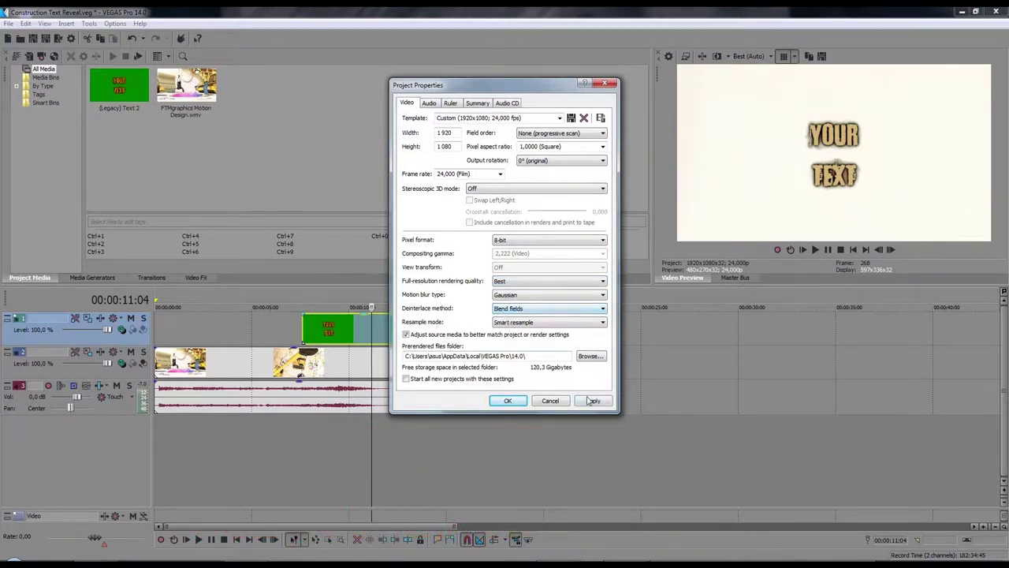
click(593, 401)
click(508, 400)
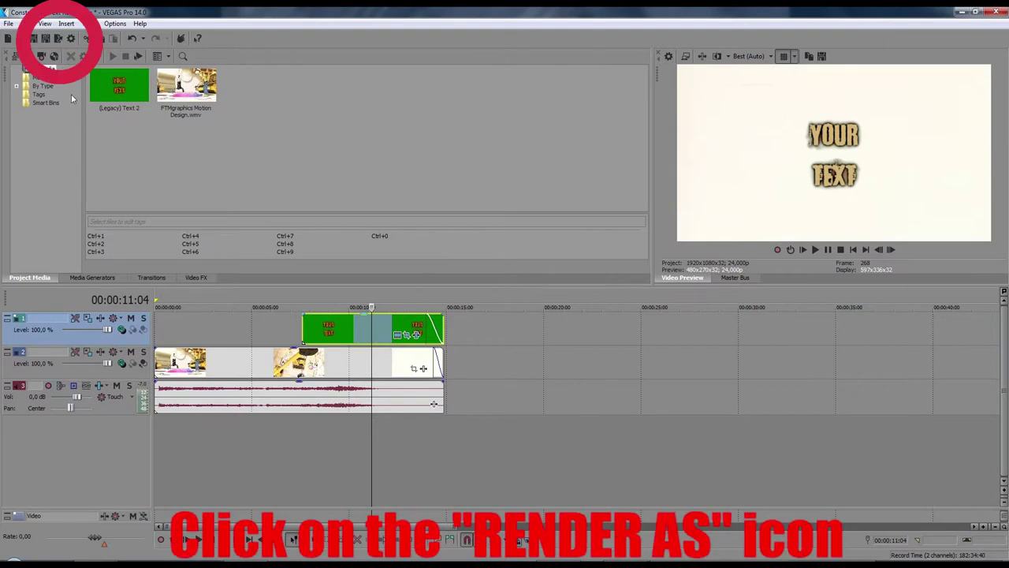
Start a Render As export and name the output file YOUR TEXT INTRO
click(59, 39)
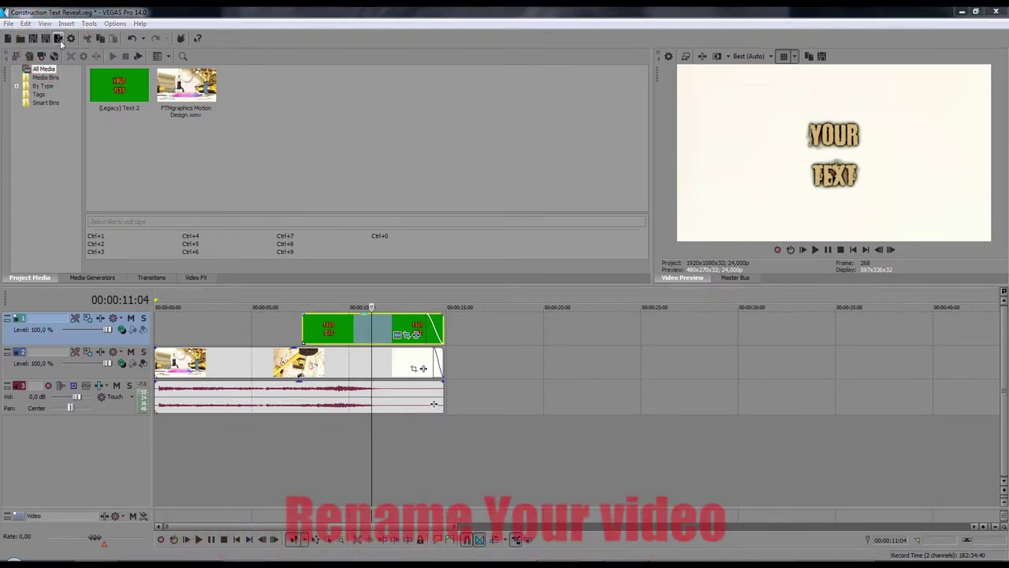
click(403, 165)
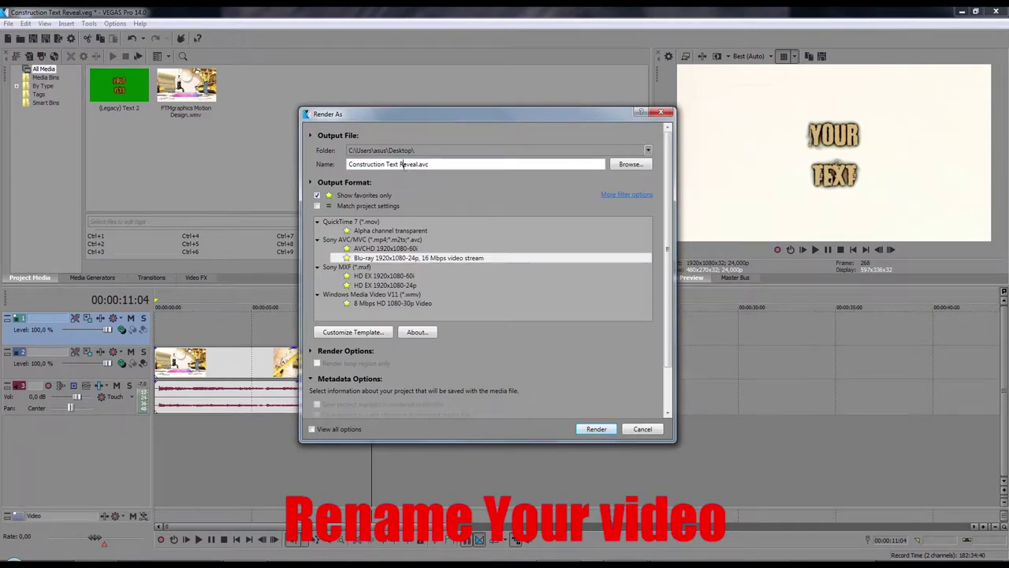
drag(433, 164, 343, 153)
text(YOUR TEXT IN)
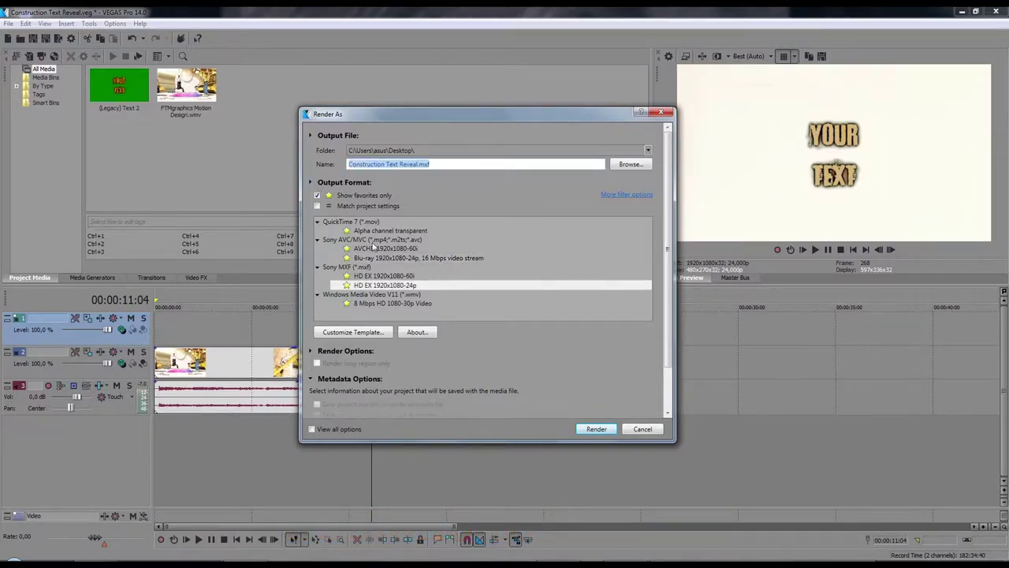
Turn off the favorites filter and look through all available output formats, including the QuickTime 7 and Sony MXF templates
click(317, 196)
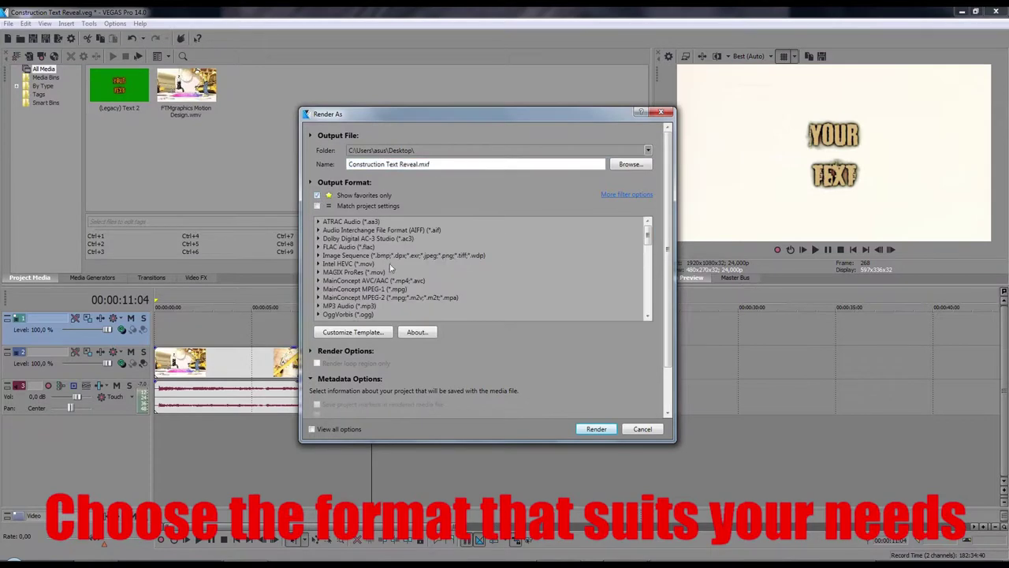
mouse_move(648, 239)
mouse_down()
mouse_move(651, 284)
mouse_move(653, 257)
mouse_up()
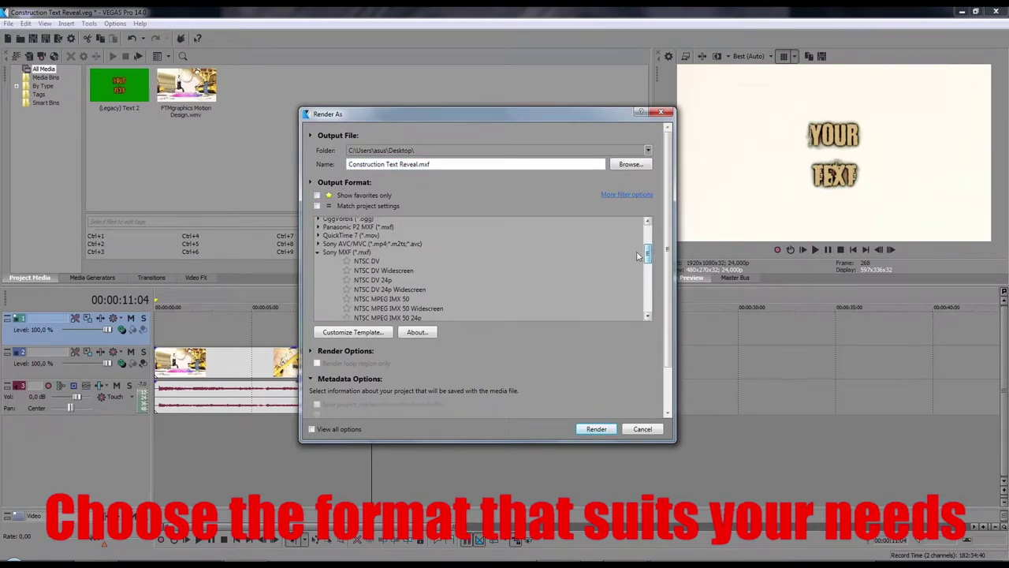
click(319, 237)
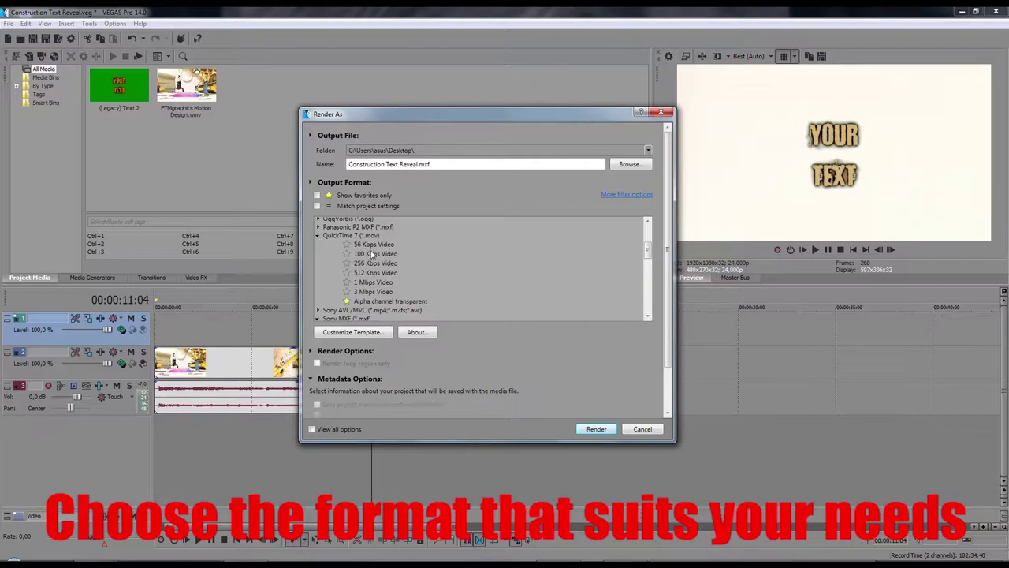
scroll(376, 254, down, 4)
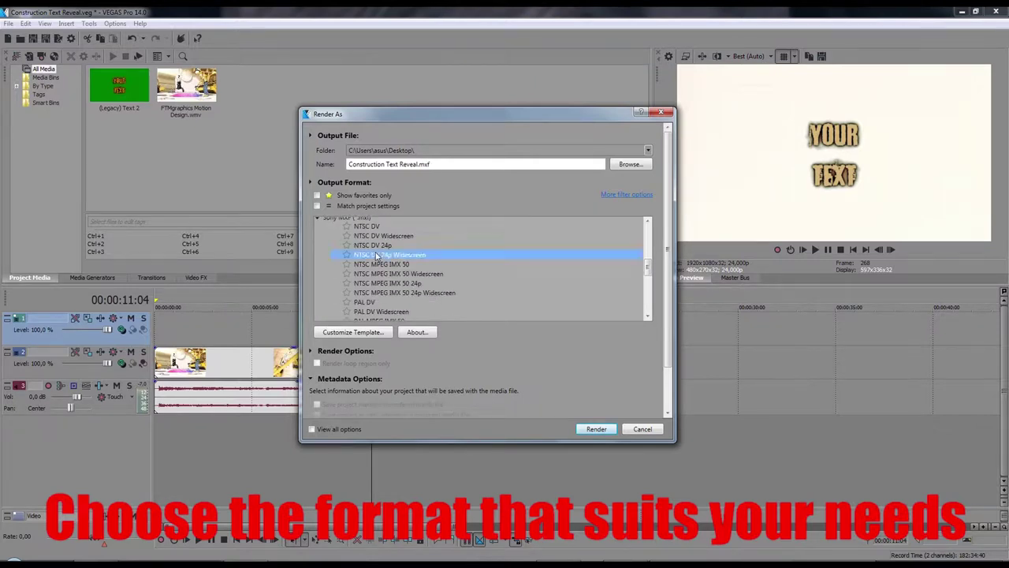
scroll(376, 255, down, 3)
scroll(376, 264, down, 4)
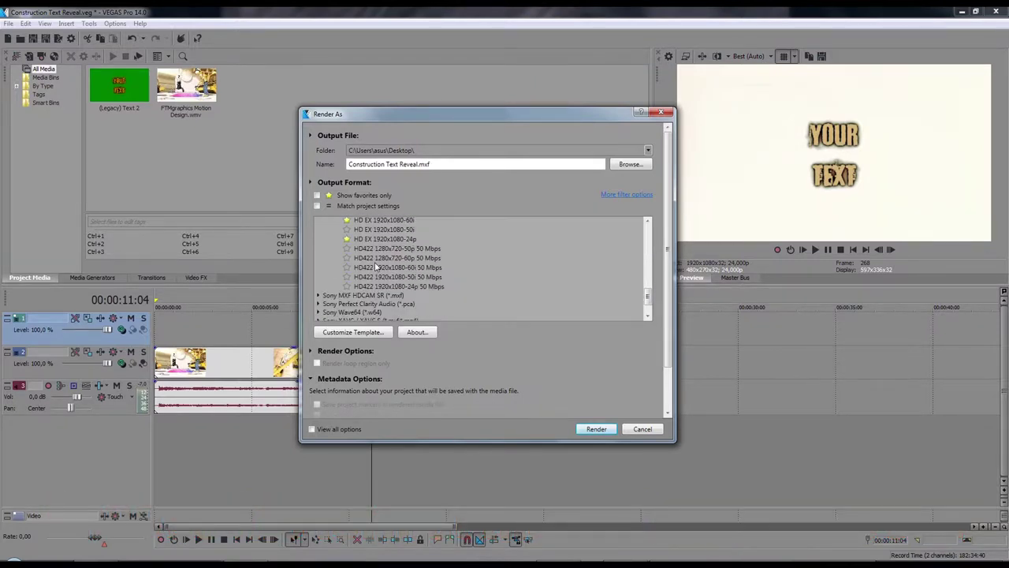
scroll(427, 280, down, 2)
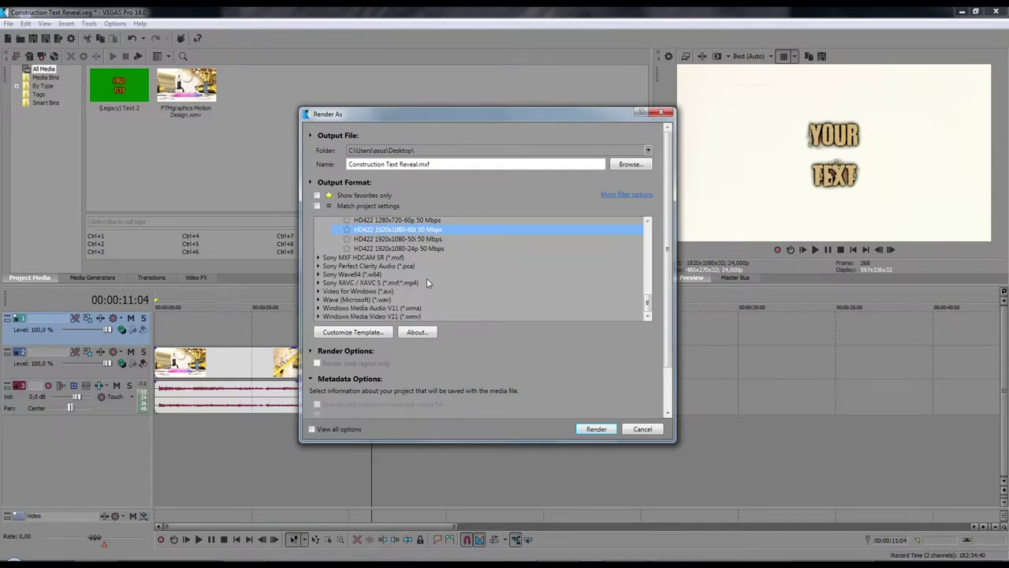
Show only favorite formats and choose the Sony AVC/MVC template Blu-ray 1920x1080-24p, 16 Mbps video stream
click(318, 196)
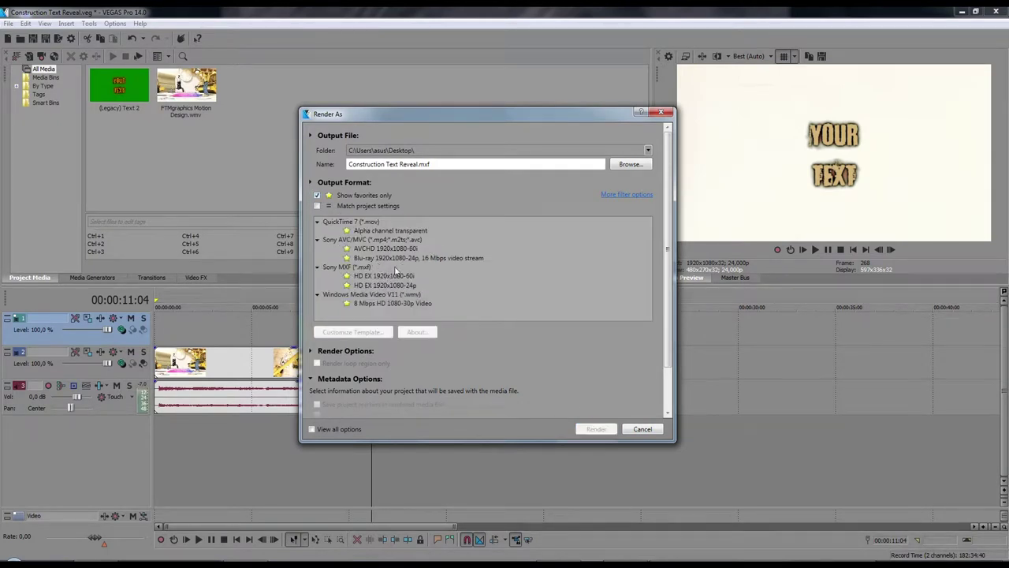
click(411, 259)
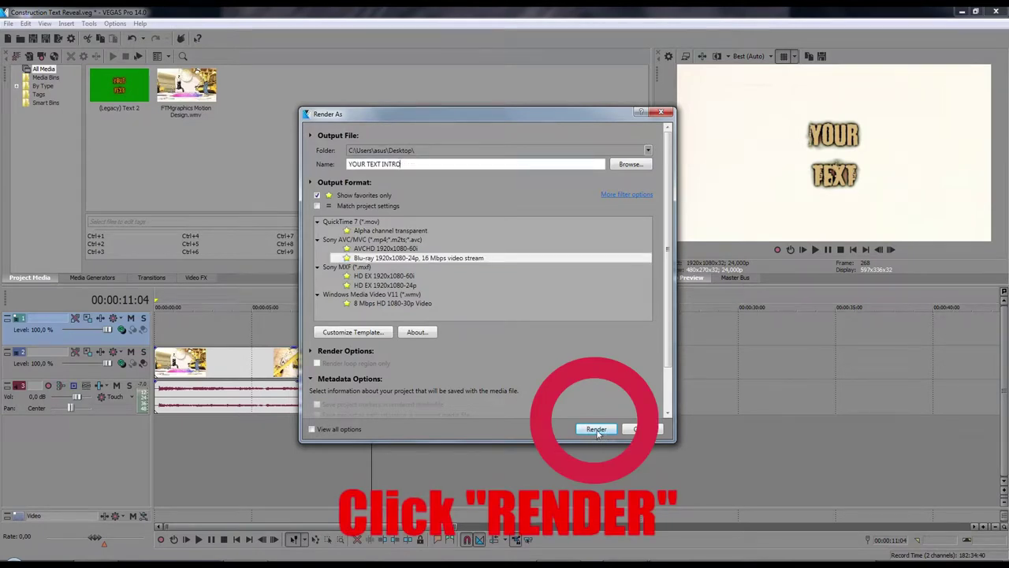
Render the intro, move the finished YOUR TEXT INTRO file across the desktop and play it full screen
click(597, 430)
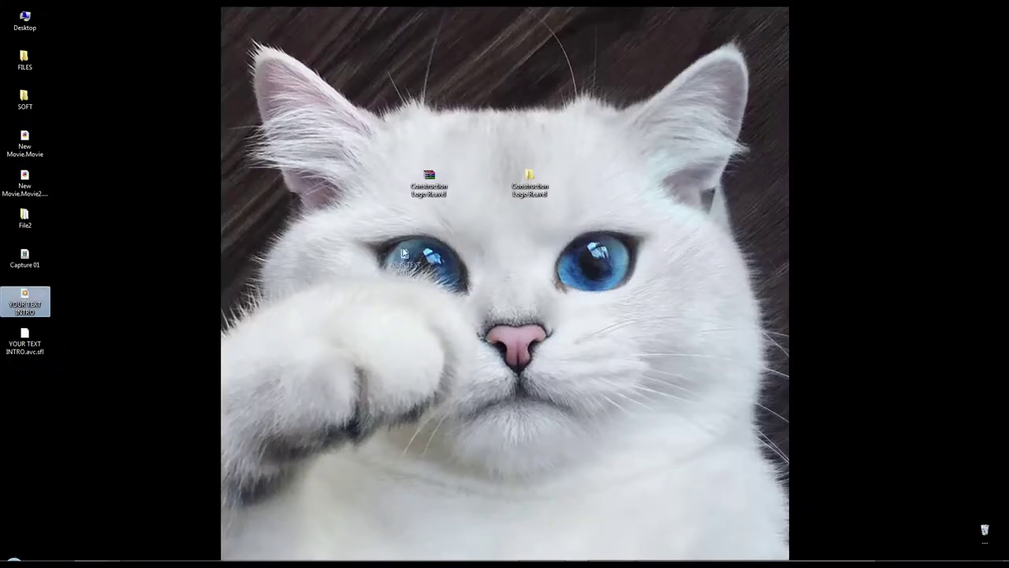
drag(402, 252, 481, 218)
double_click(481, 218)
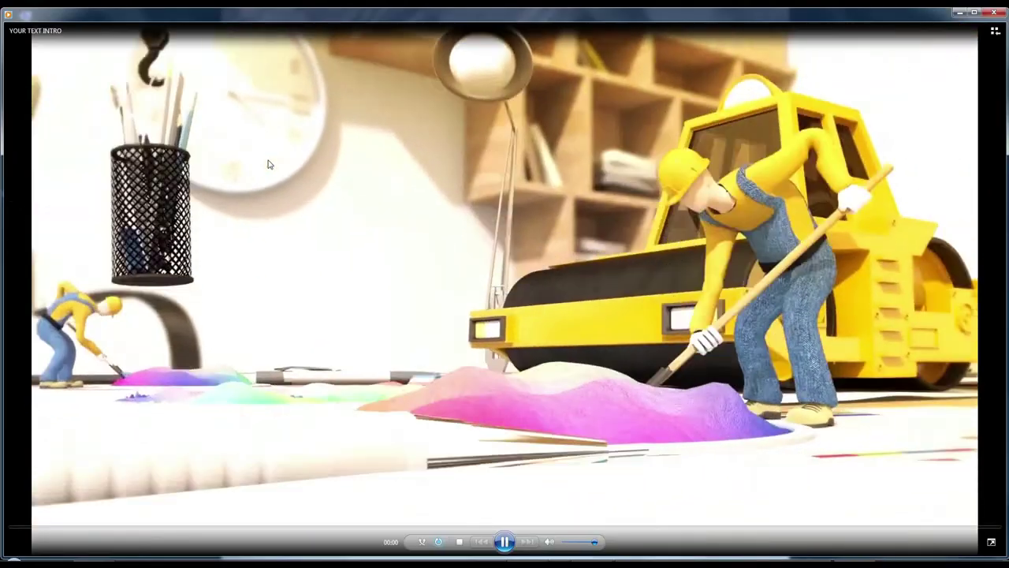
double_click(268, 164)
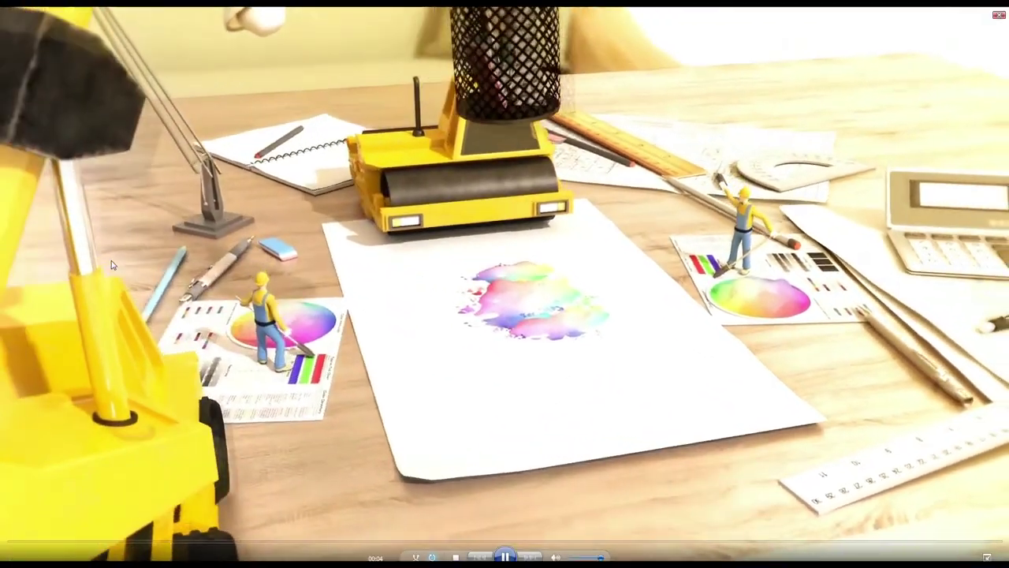
double_click(112, 266)
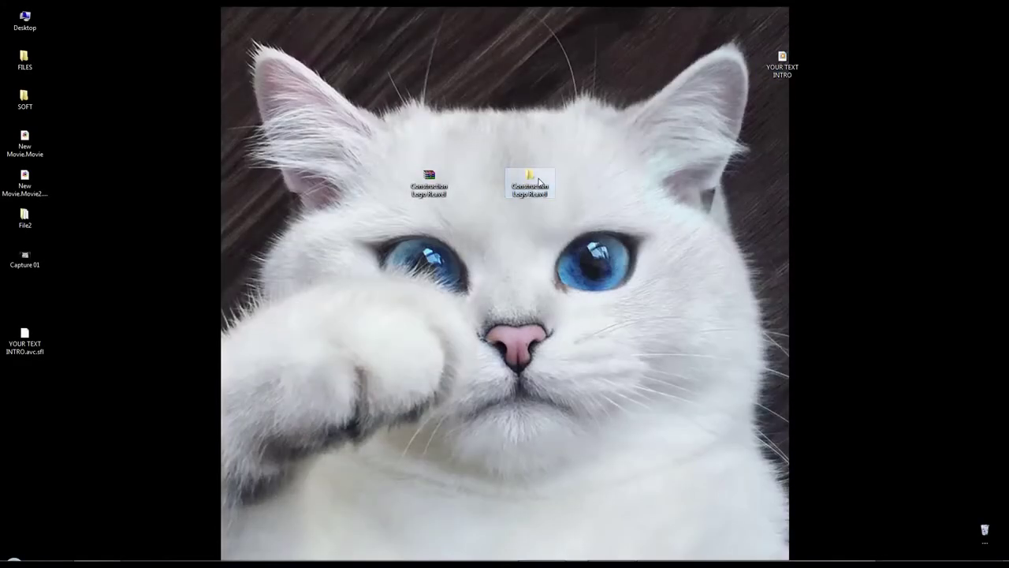
Open the Construction Logo Reveal project from the Construction Logo Reavel folder on the desktop
double_click(533, 173)
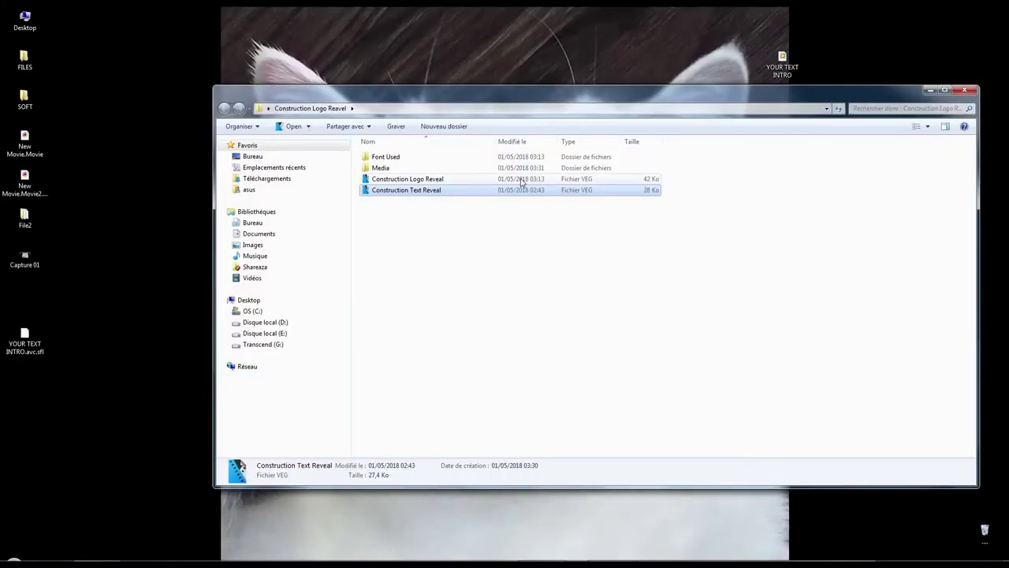
click(473, 179)
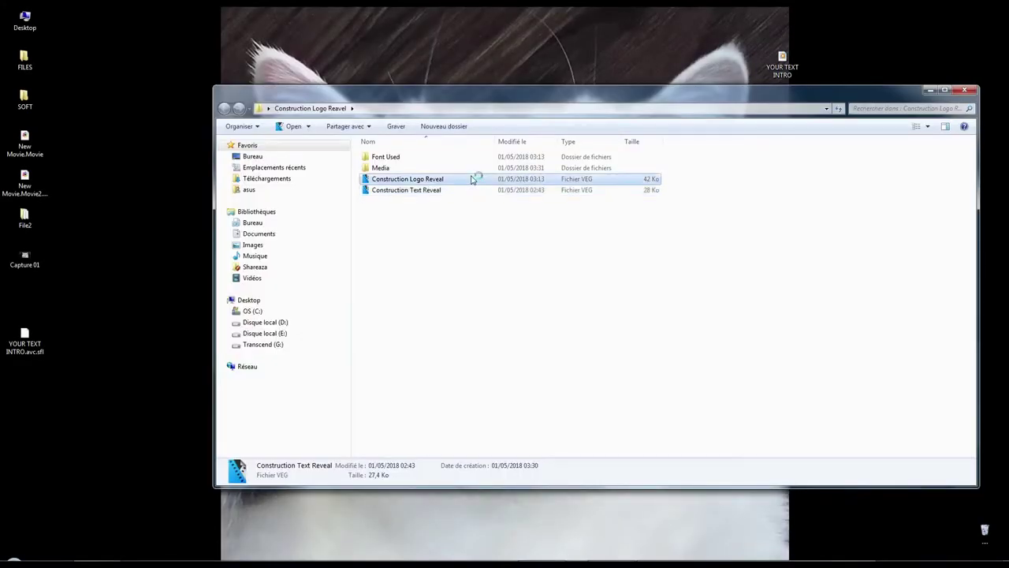
right_click(430, 185)
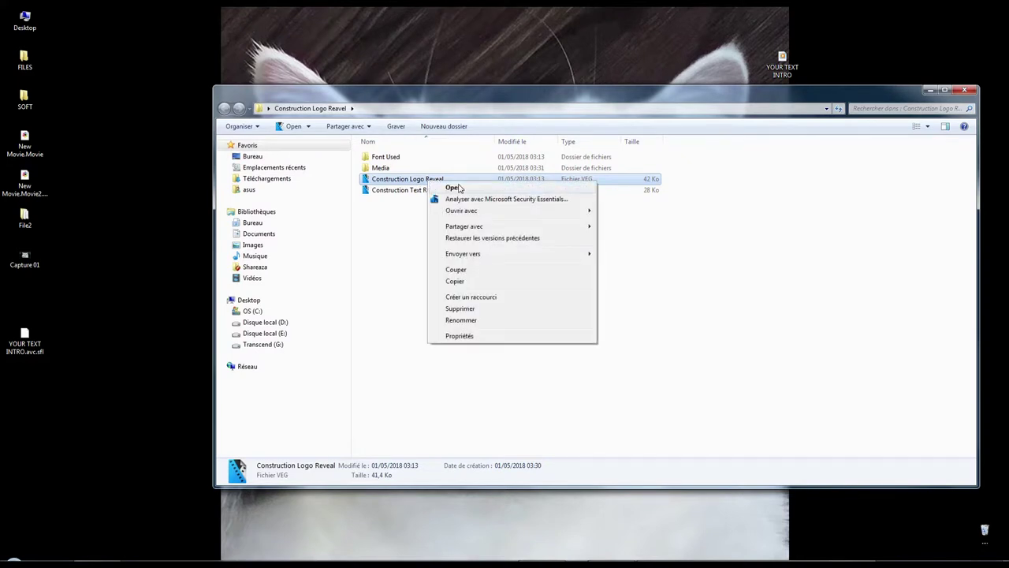
click(452, 188)
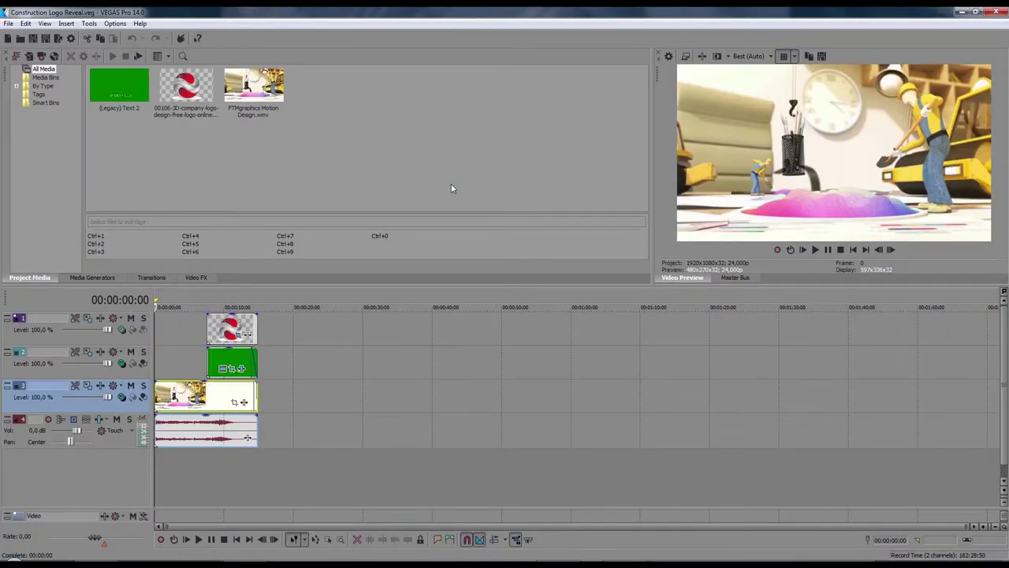
Preview the logo reveal project from the start and examine the section where the logo and text appear
click(227, 331)
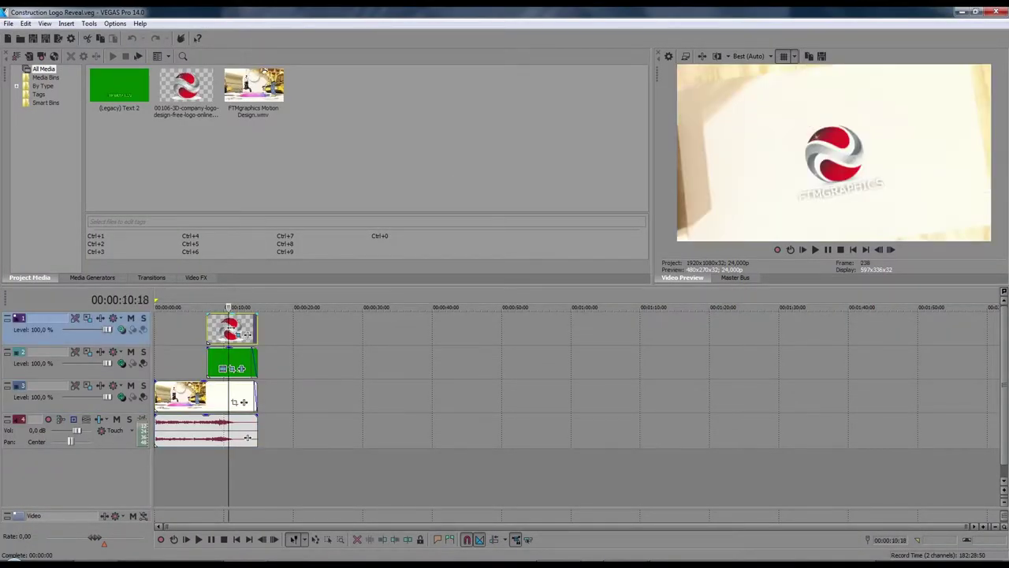
click(236, 330)
click(804, 250)
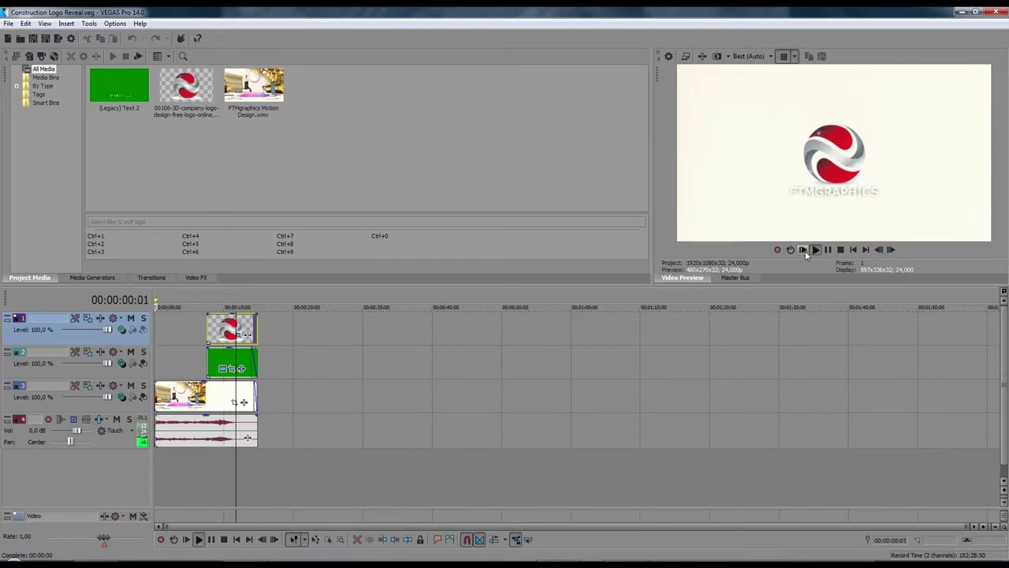
click(816, 250)
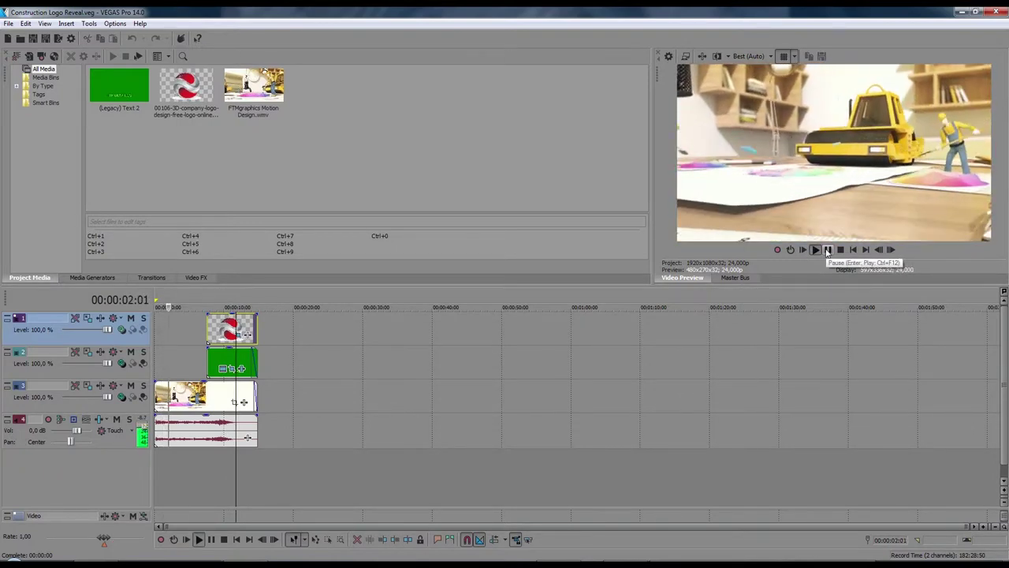
click(828, 249)
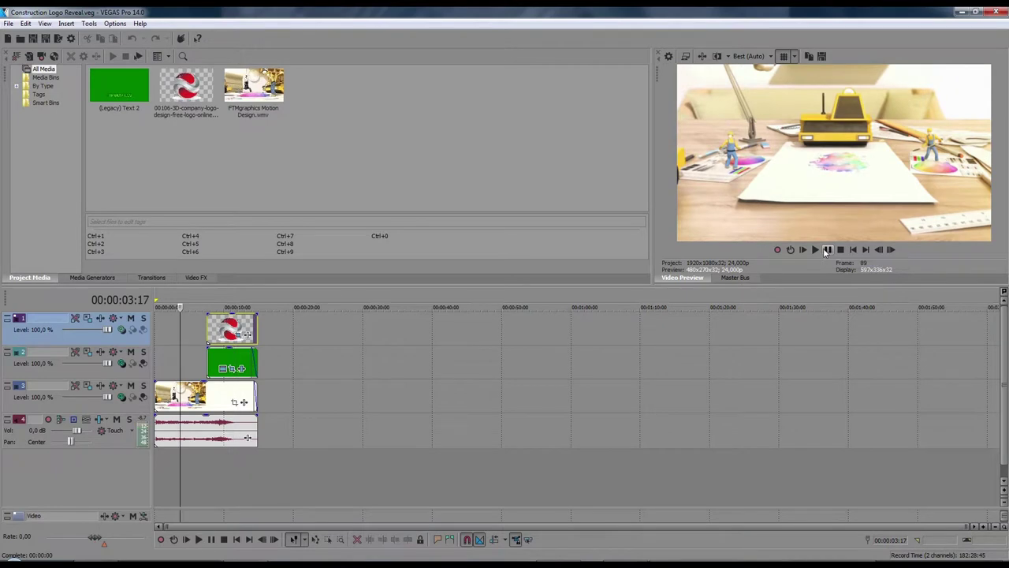
click(212, 403)
mouse_move(214, 401)
mouse_down()
mouse_move(231, 401)
mouse_move(219, 399)
mouse_up()
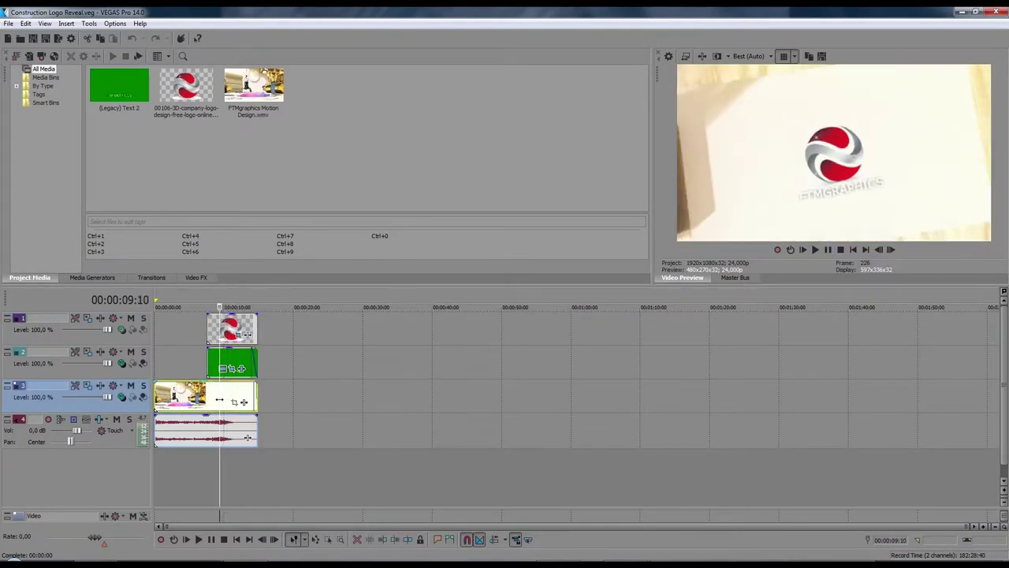
click(983, 526)
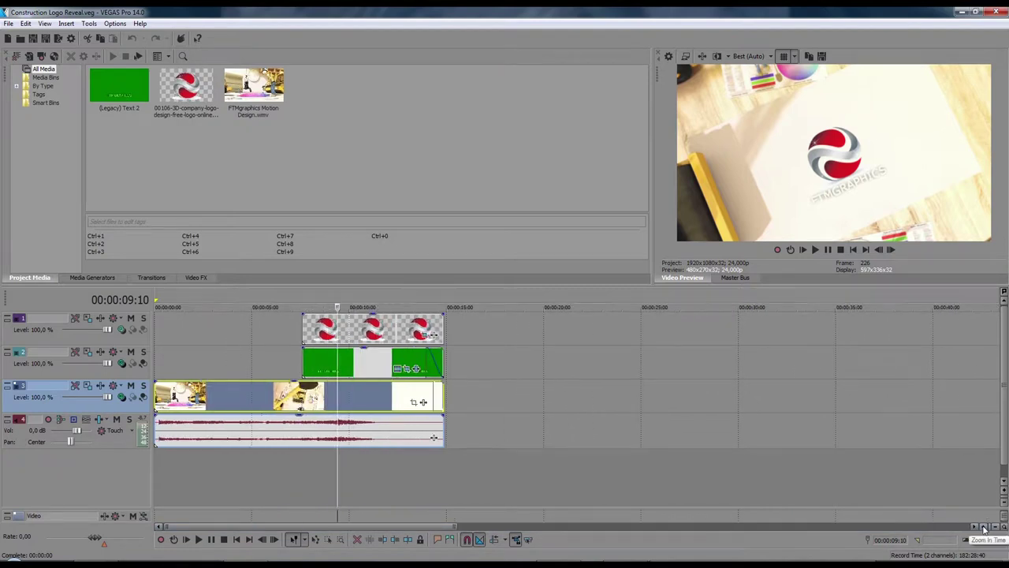
Examine the text event on the second track frame by frame around the 11-second mark
click(382, 368)
key(Right)
key(Right)
key(Right)
key(Right)
key(Right)
key(Right)
key(Right)
key(Right)
key(Right)
key(Right)
key(Right)
key(Left)
key(Left)
key(Left)
key(Left)
key(Left)
key(Left)
key(Left)
key(Left)
key(Left)
key(Left)
key(Left)
key(Left)
key(Left)
key(Left)
key(Left)
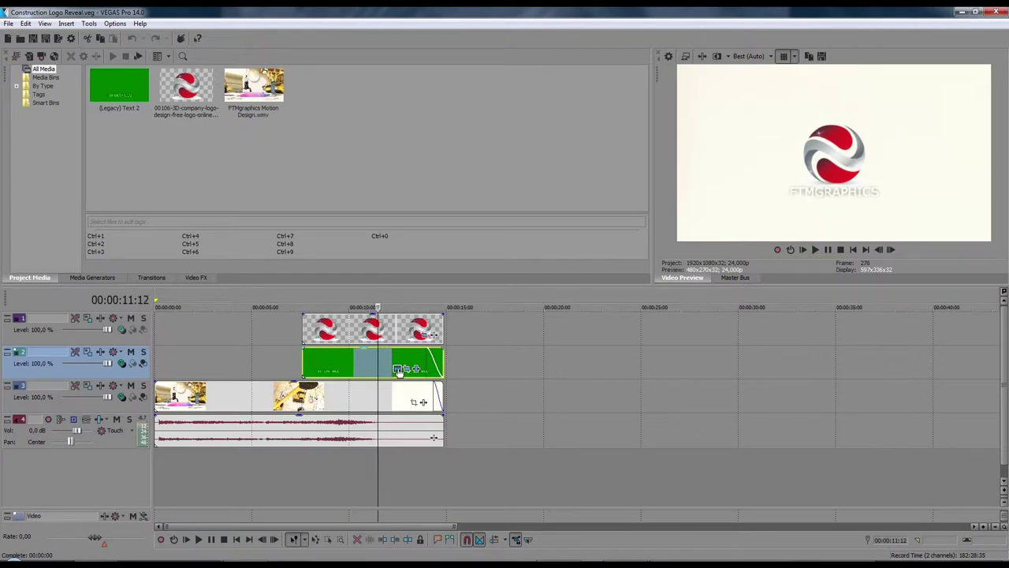
Replace the FTMGRAPHICS text in the second track's generated text event with YOUR TEXT
click(398, 369)
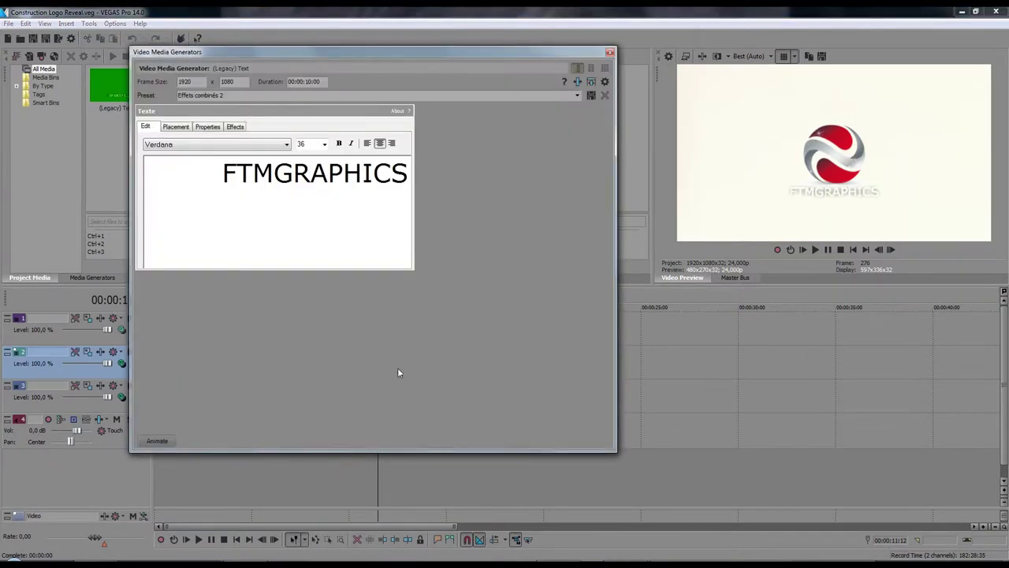
click(611, 53)
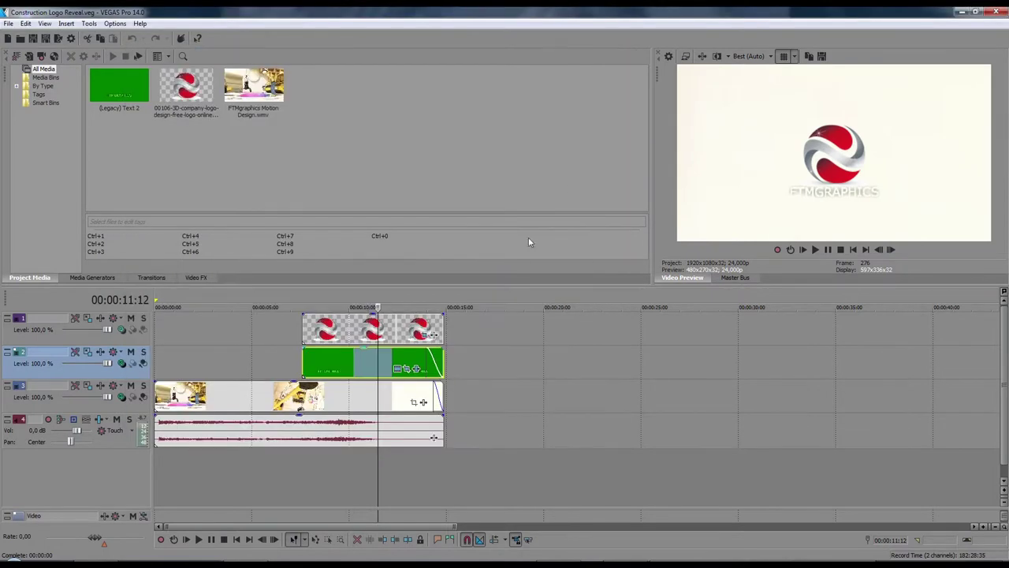
right_click(396, 364)
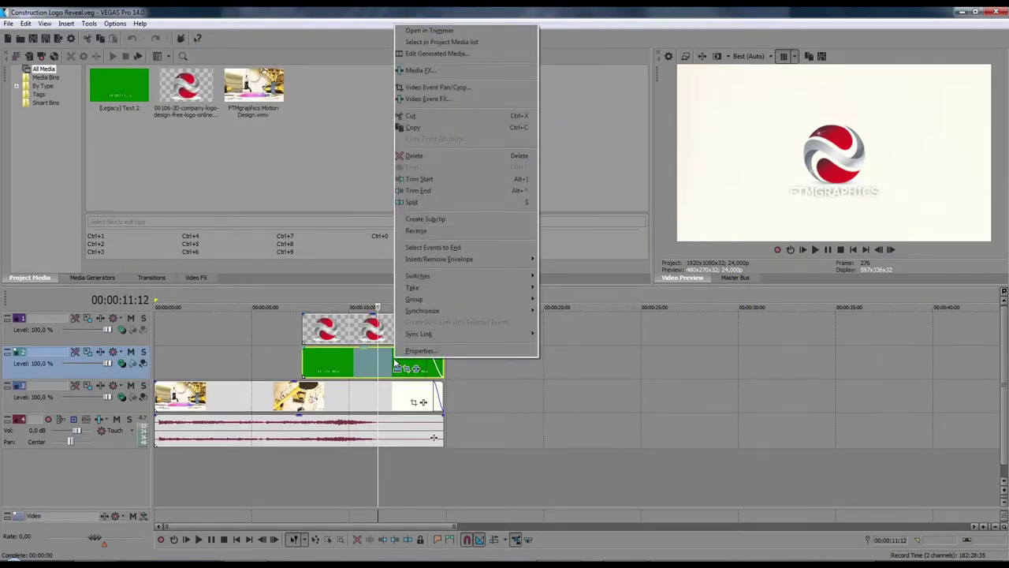
click(434, 54)
drag(223, 173, 410, 173)
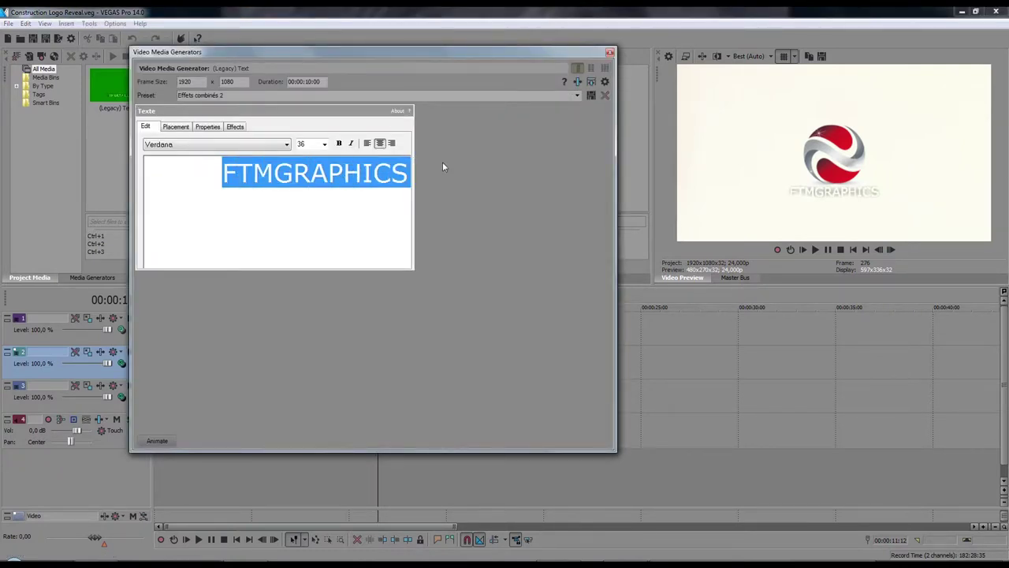
text(YOUR TEXT)
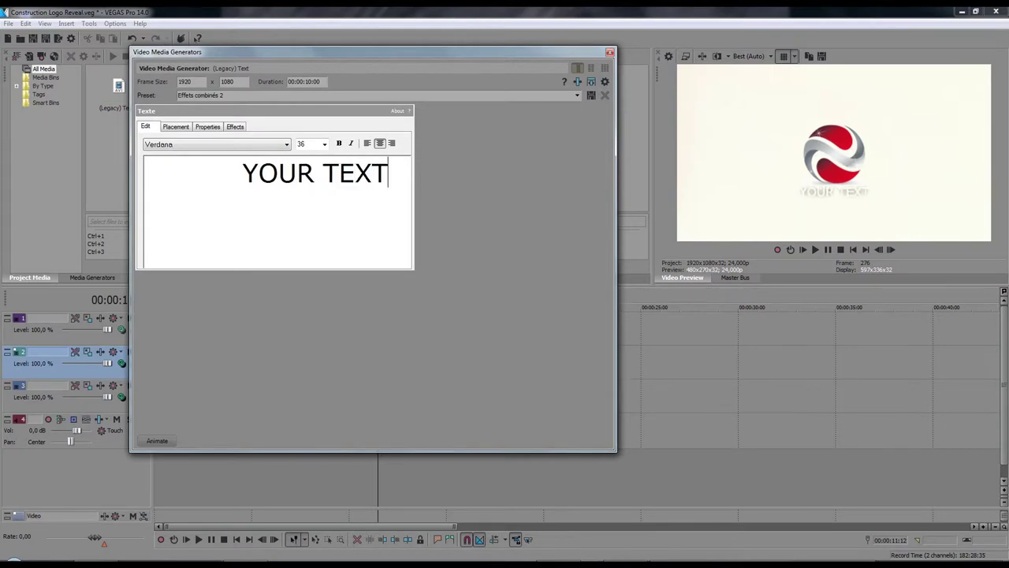
click(610, 53)
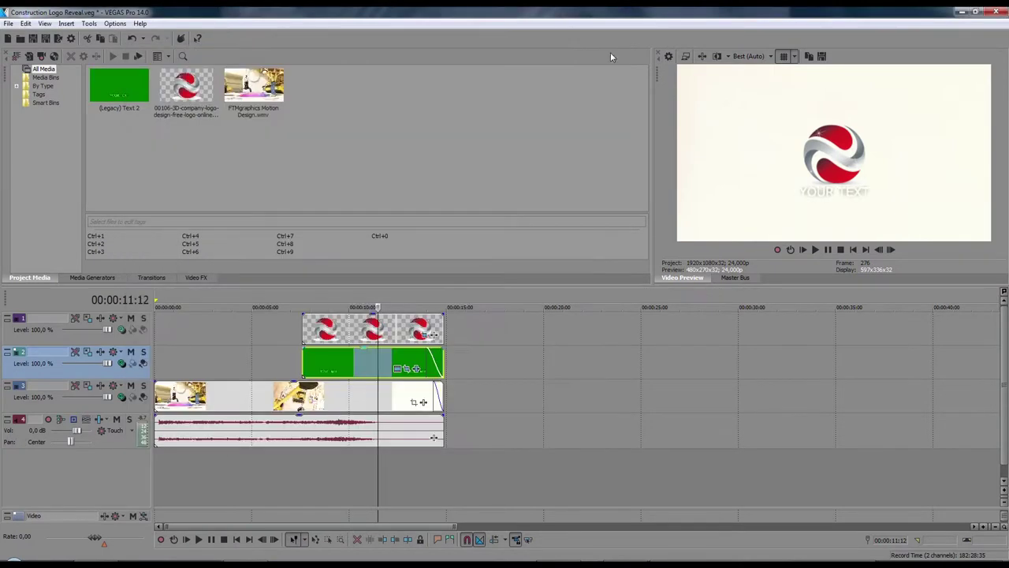
Replace the logo picture in the project media with the desktop image 1.png and preview the reveal
key(Delete)
click(357, 337)
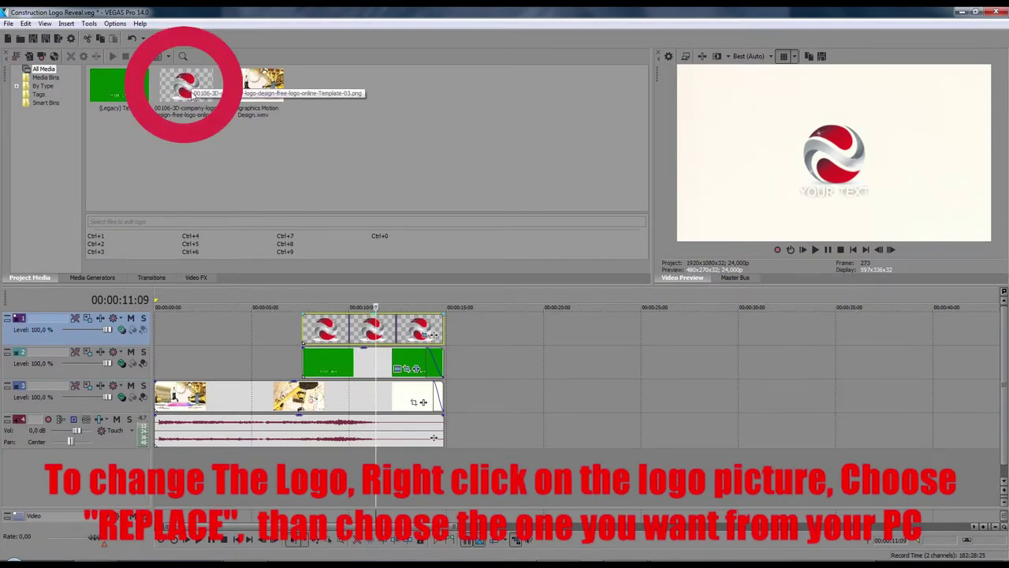
click(187, 92)
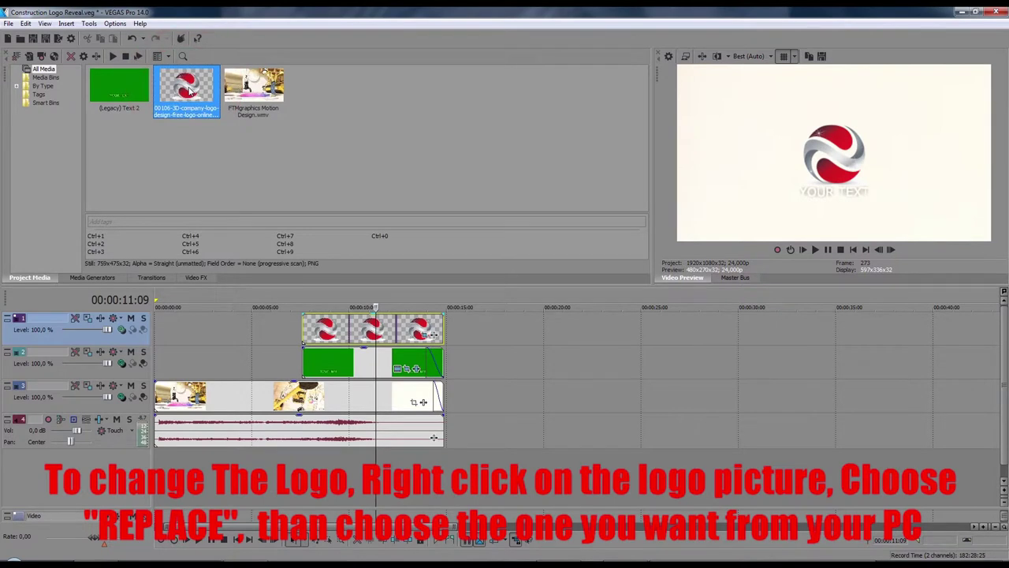
right_click(190, 92)
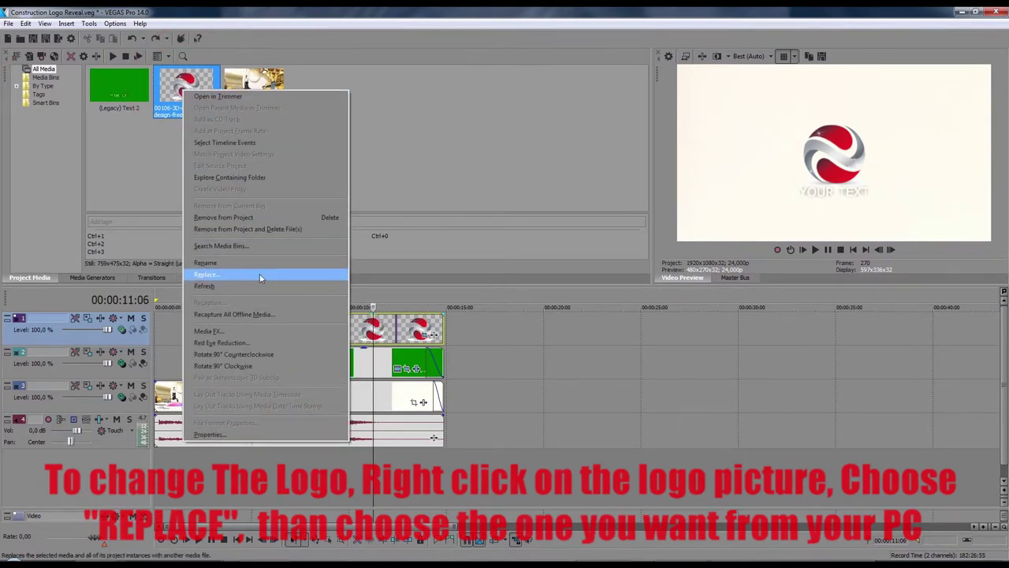
click(260, 276)
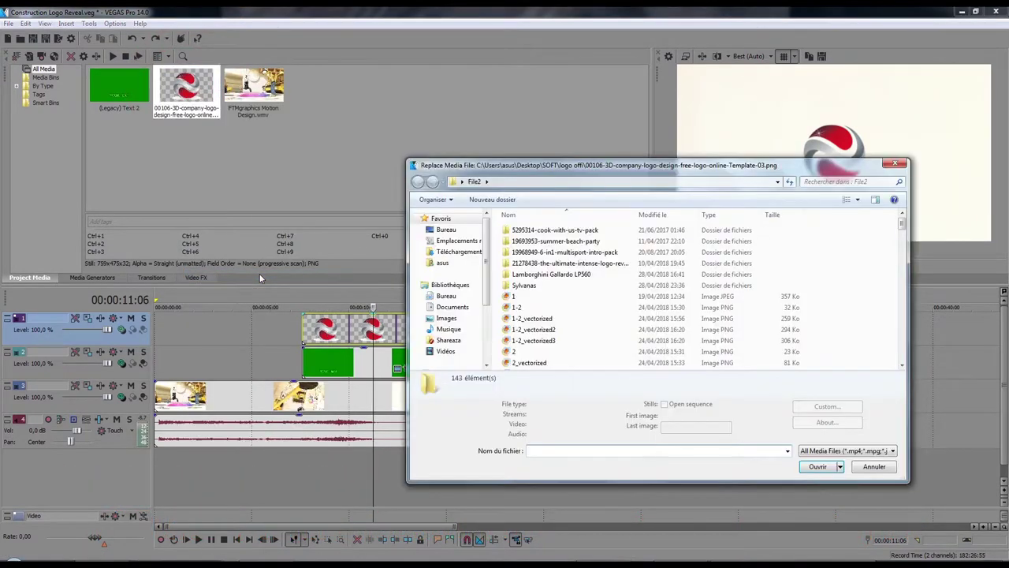
click(454, 231)
click(546, 314)
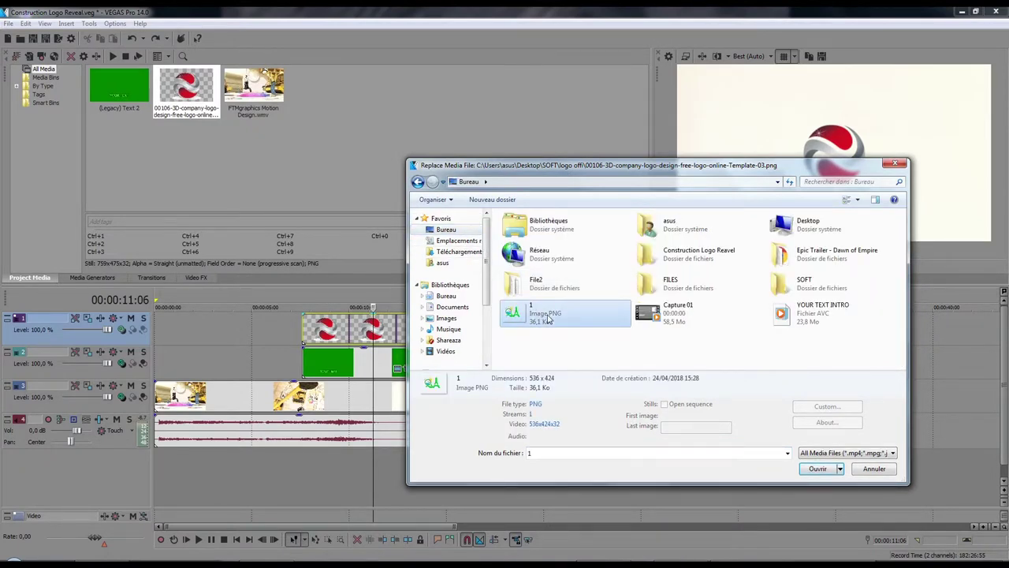
click(817, 469)
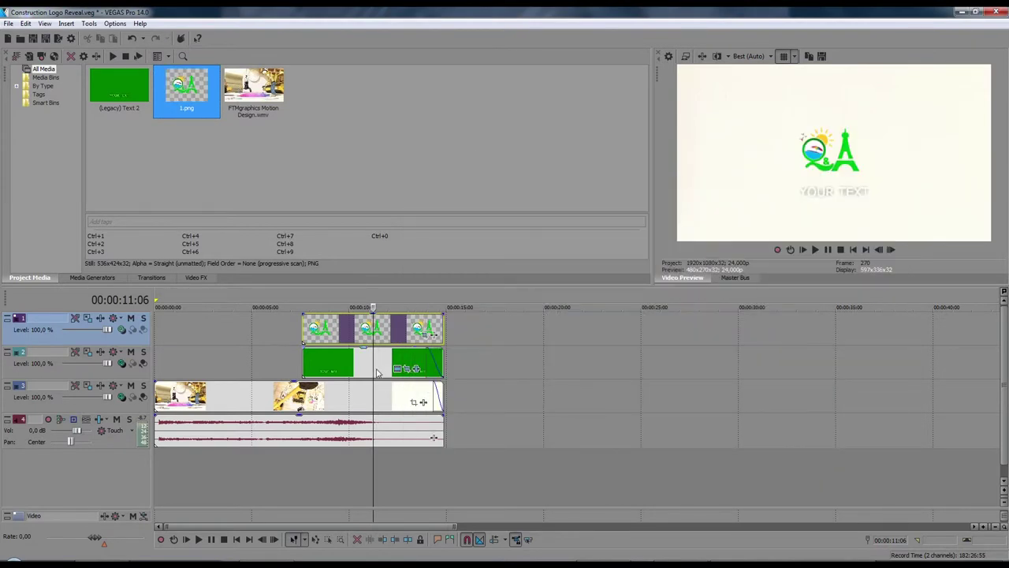
drag(374, 369, 328, 368)
key(space)
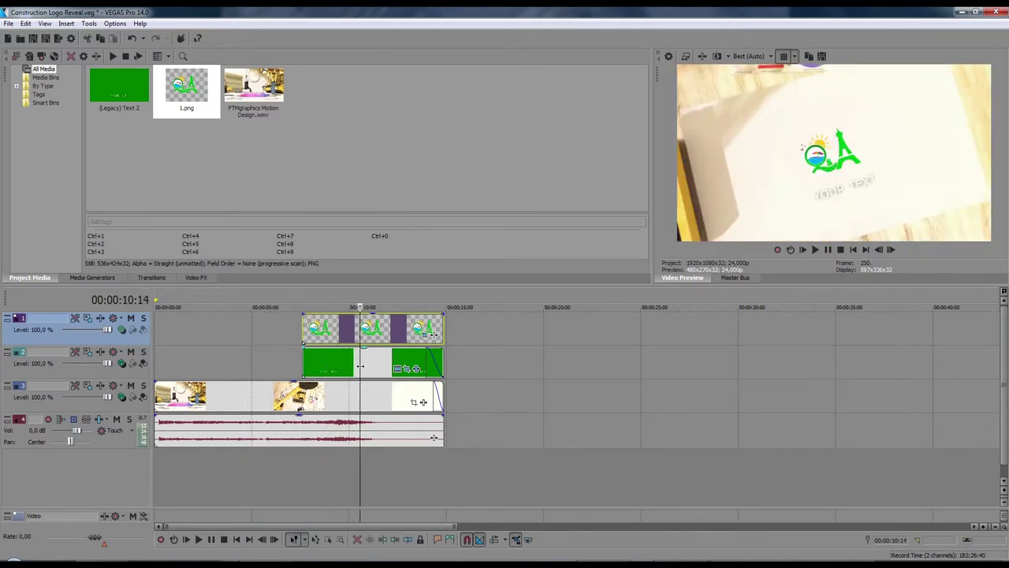
Set the project's full-resolution rendering quality to Best, keep the deinterlace method at Blend fields, and apply the properties
click(71, 39)
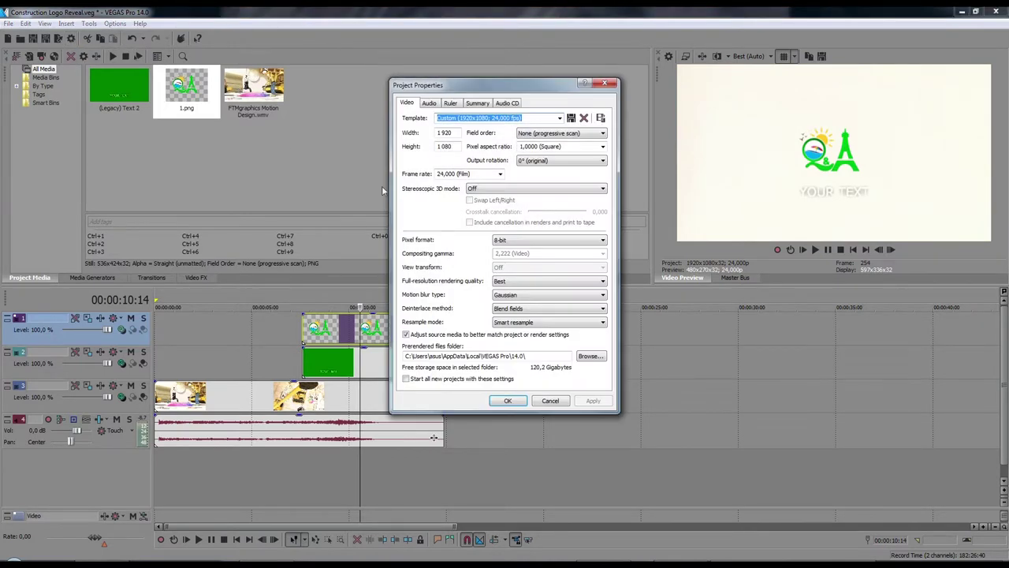
click(500, 283)
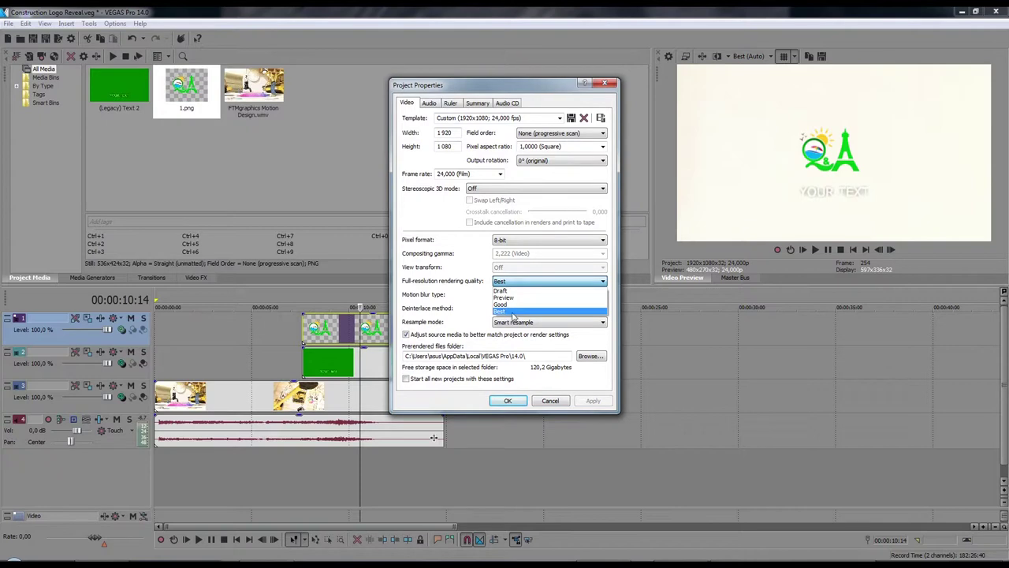
click(508, 312)
click(508, 308)
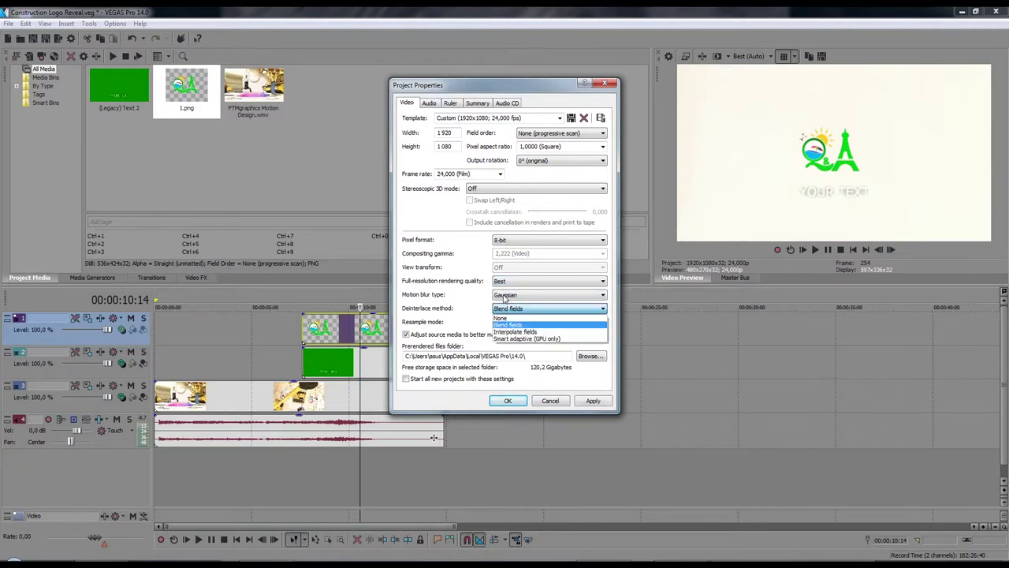
click(503, 286)
click(505, 284)
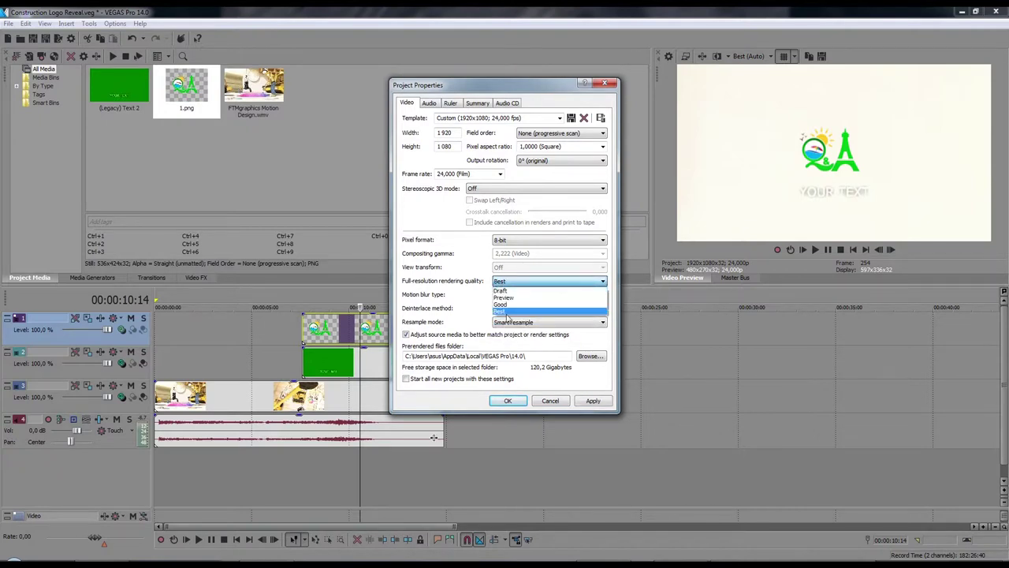
click(503, 312)
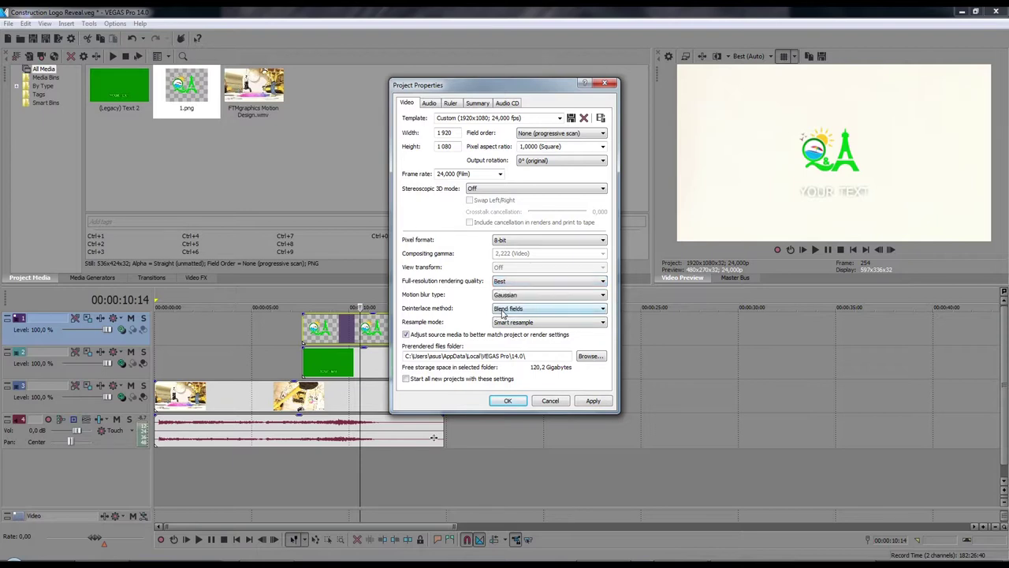
click(591, 401)
click(518, 403)
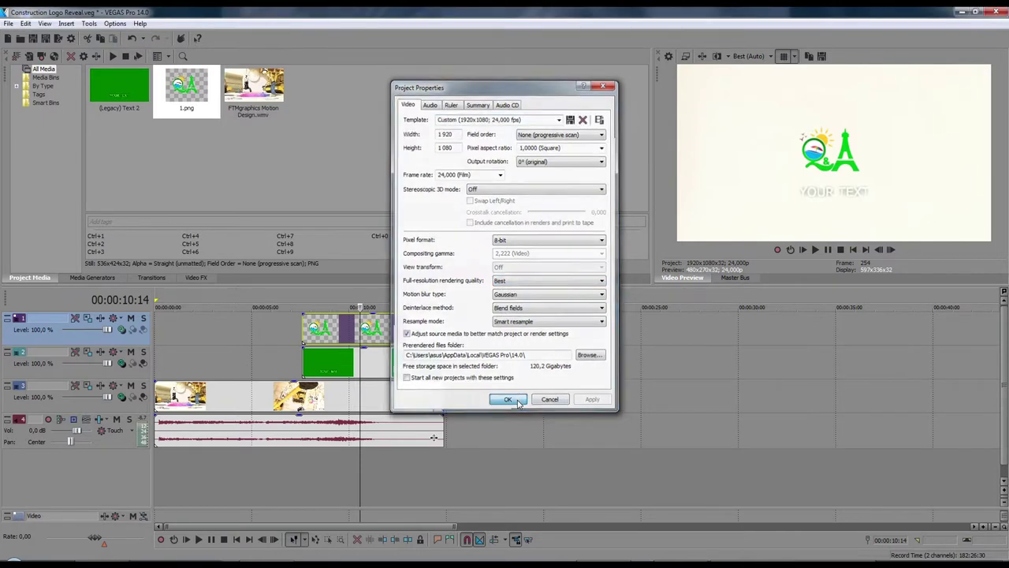
Render the project to the desktop as construction your logo, using the Sony MXF template HD EX 1920x1080-24p
click(58, 38)
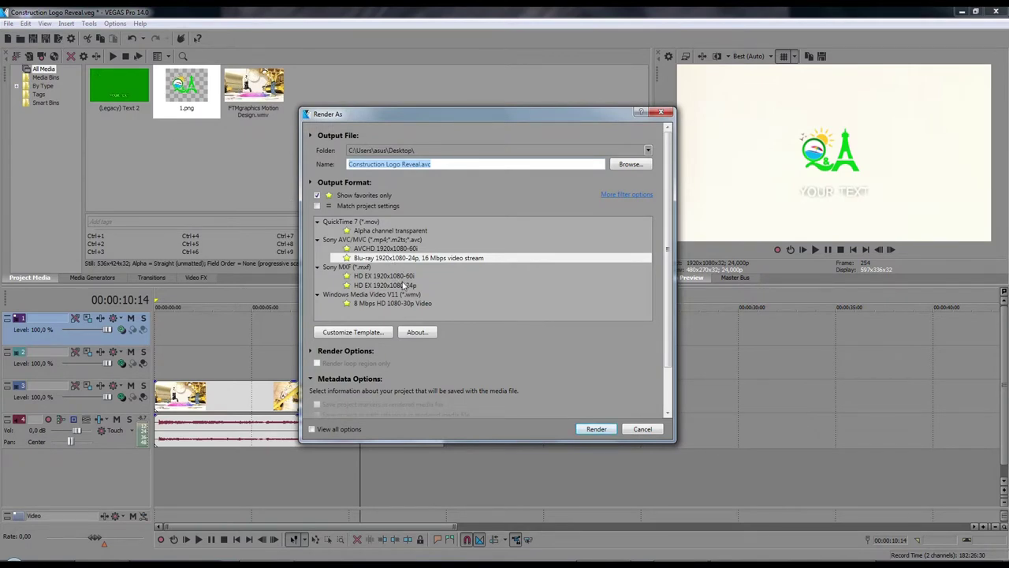
click(405, 286)
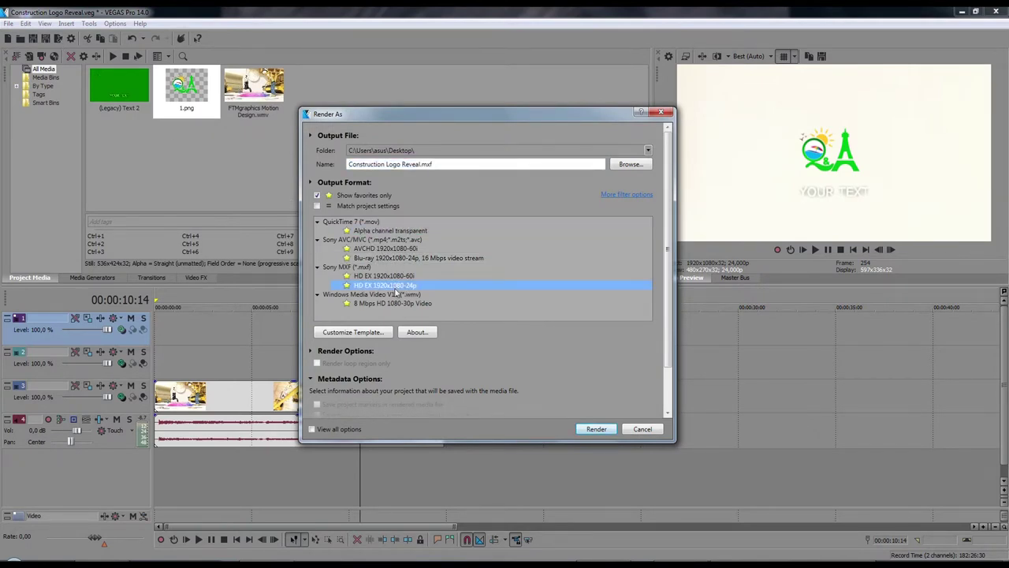
click(382, 164)
drag(438, 164, 330, 164)
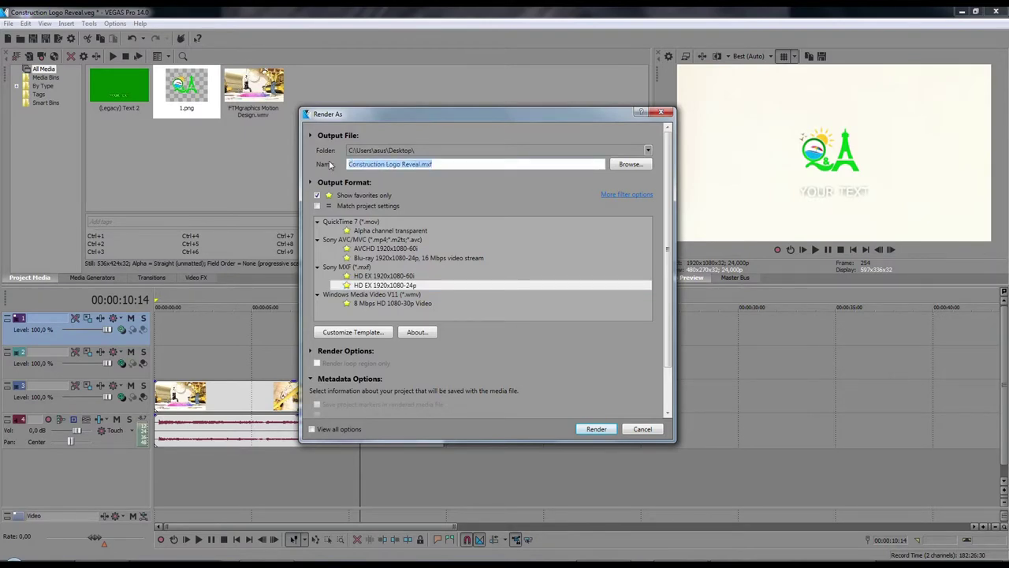
text(co)
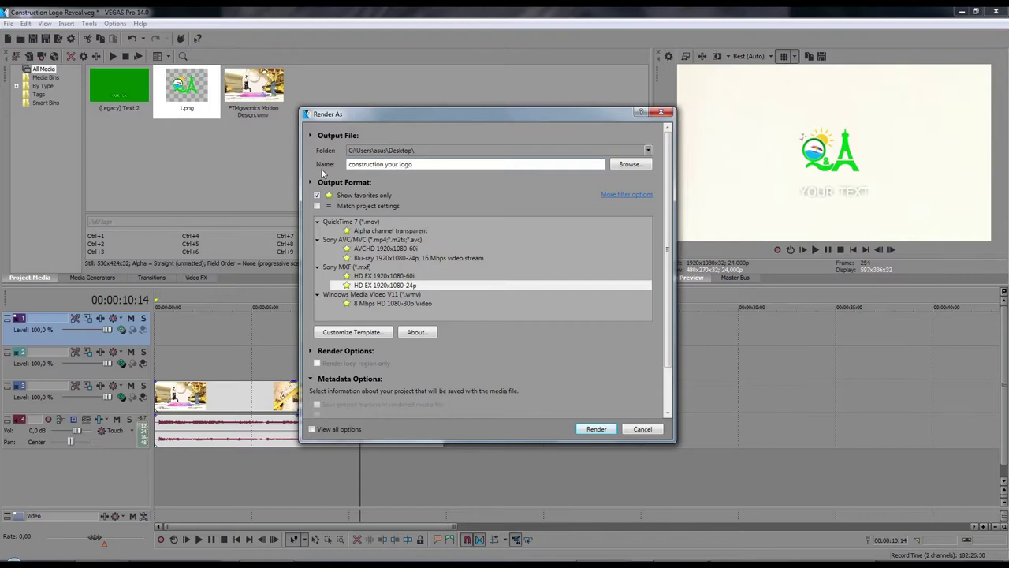
click(392, 289)
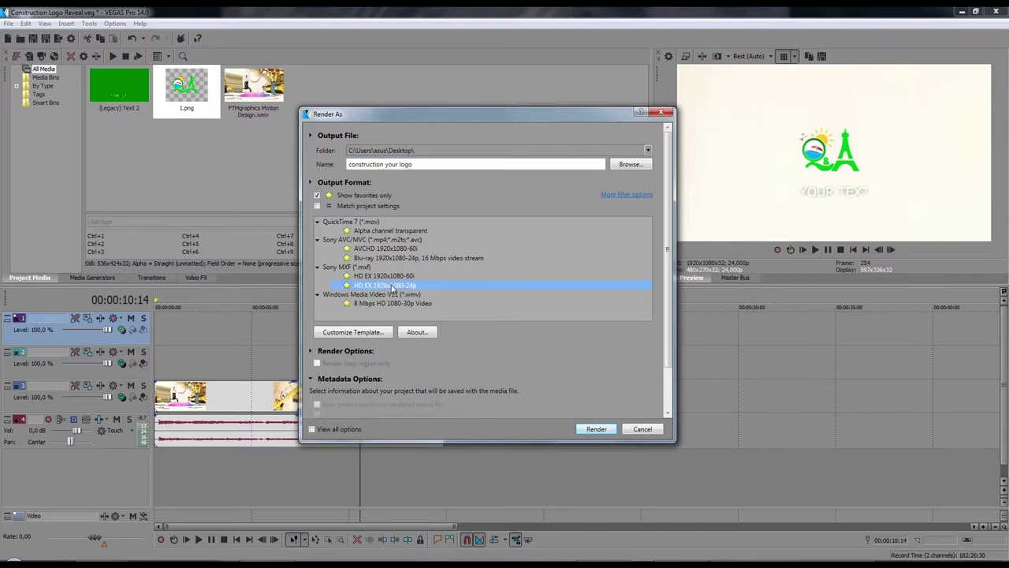
click(595, 430)
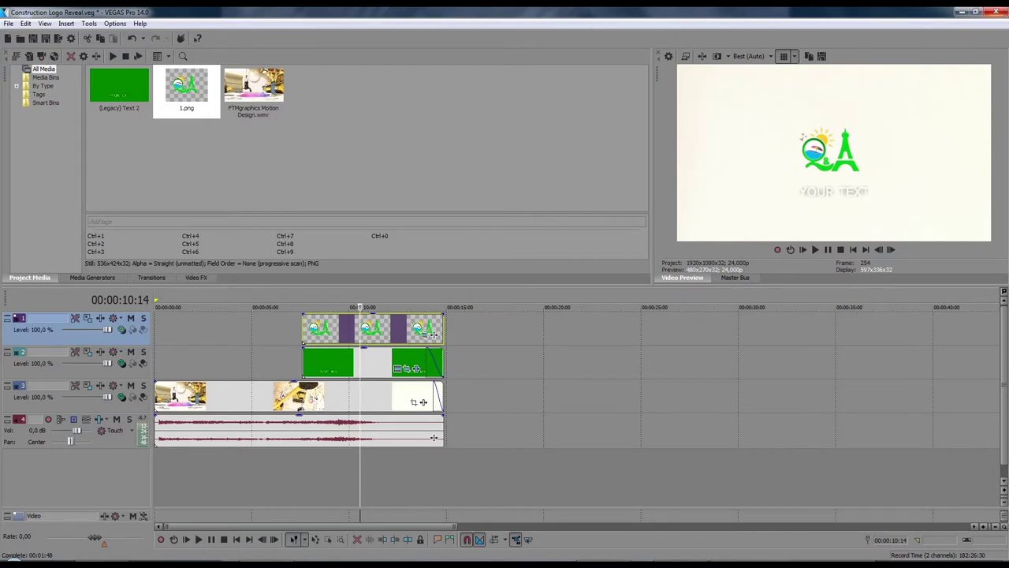
Leave VEGAS Pro, place the rendered construction your logo video below the template folder on the desktop, and open it
click(1004, 11)
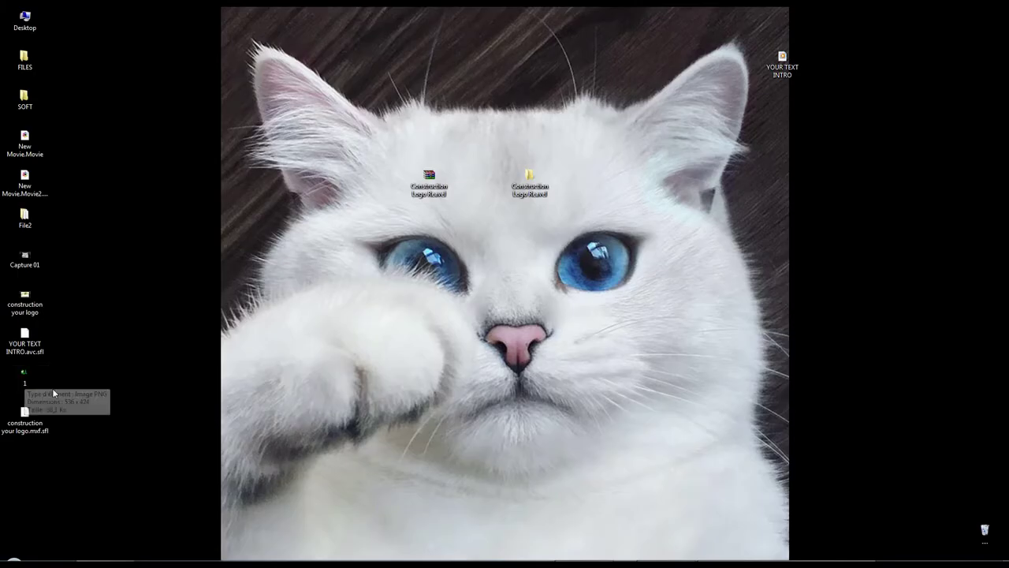
drag(31, 306, 537, 229)
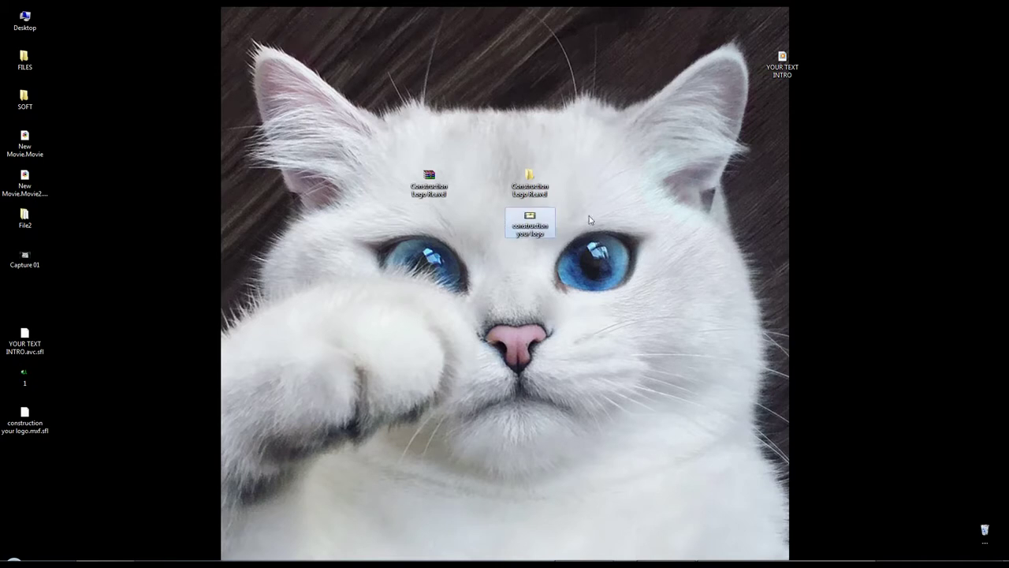
double_click(541, 220)
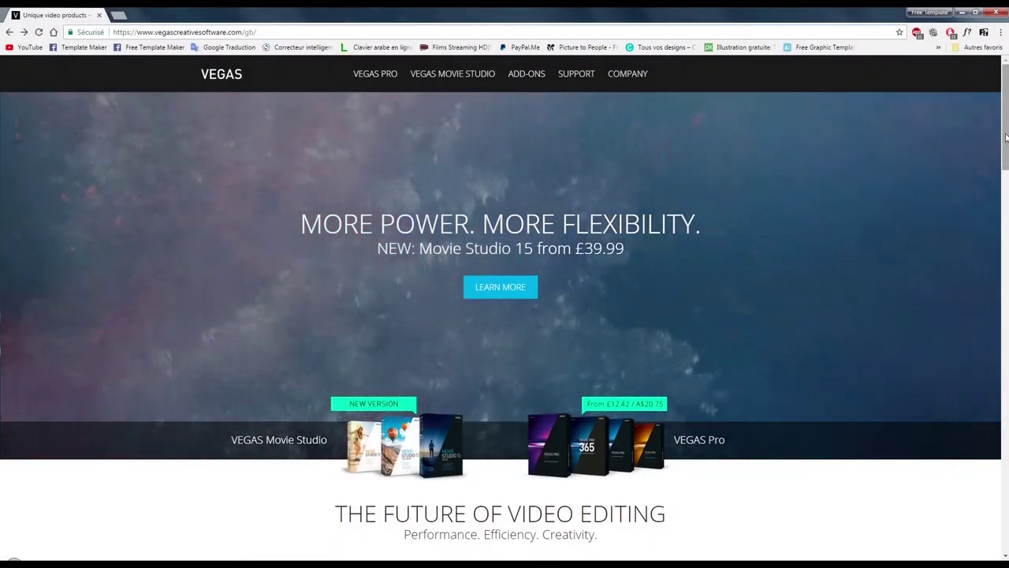
In the browser, open the Trial versions page from the VEGAS Creative Software site's company links
scroll(505, 308, down, 12)
scroll(1007, 507, down, 9)
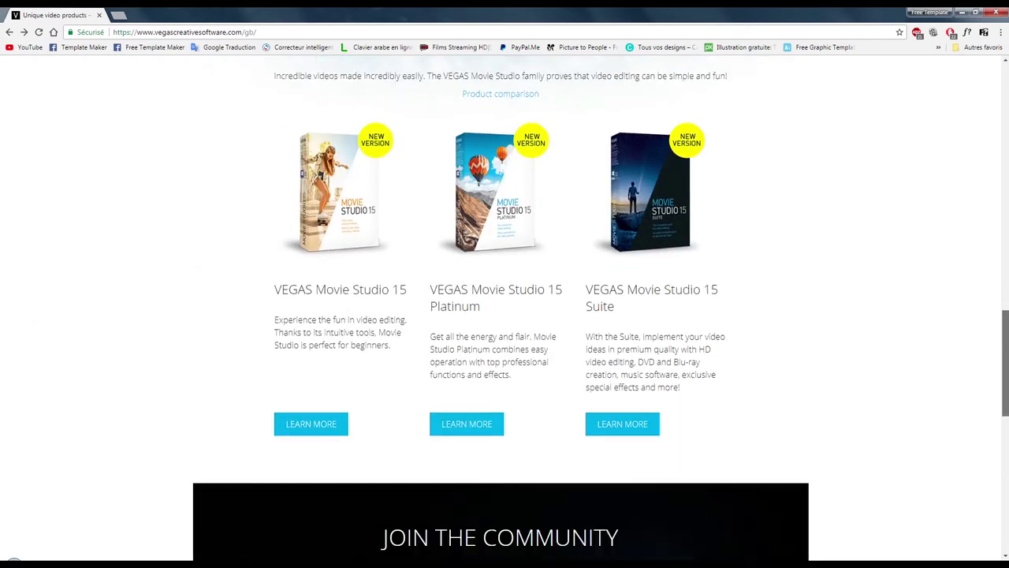
scroll(1007, 507, down, 1)
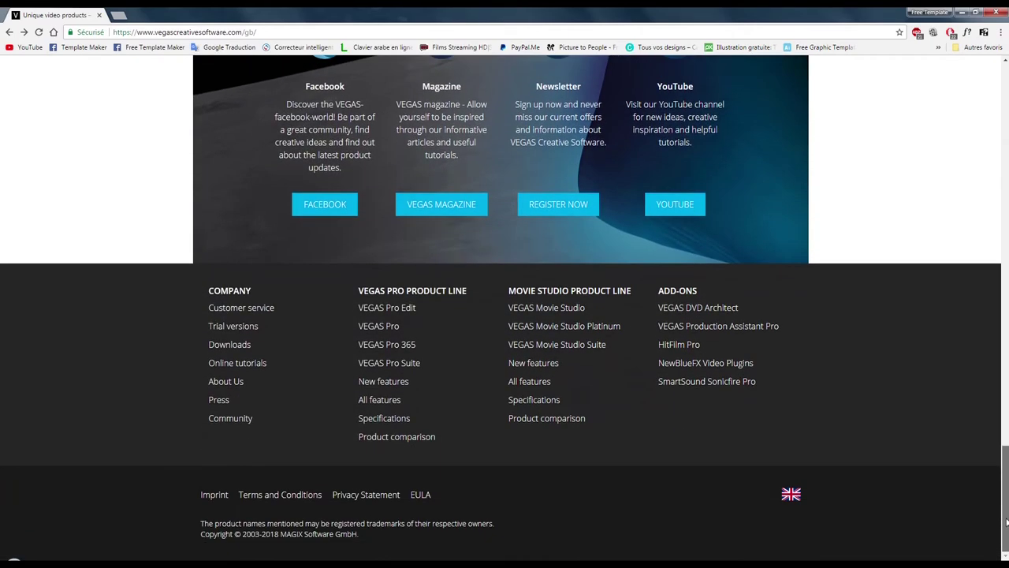
click(233, 326)
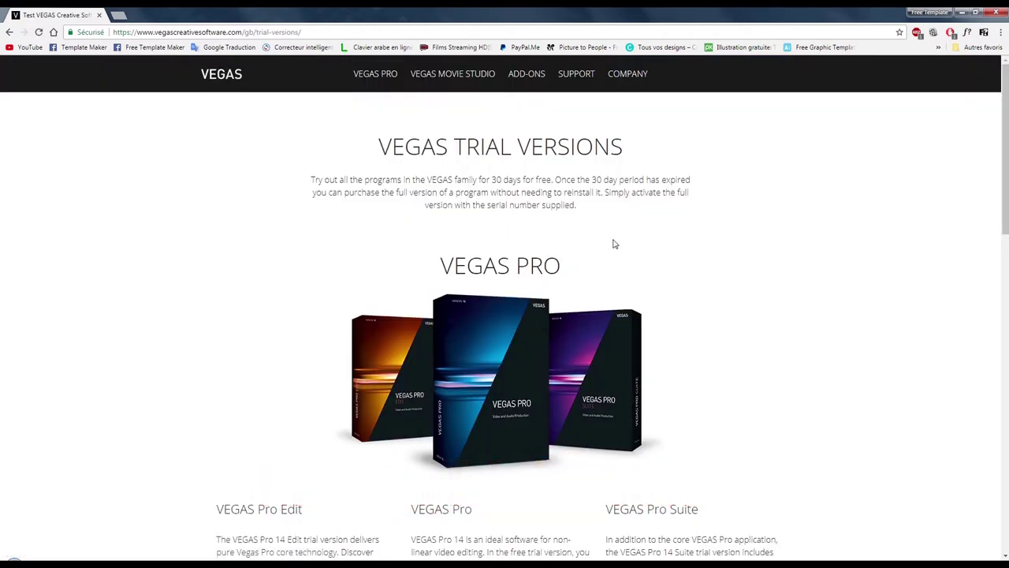
Request the 30-day free trial of VEGAS Pro Suite and start its download from the MAGIX download centre
scroll(614, 243, down, 5)
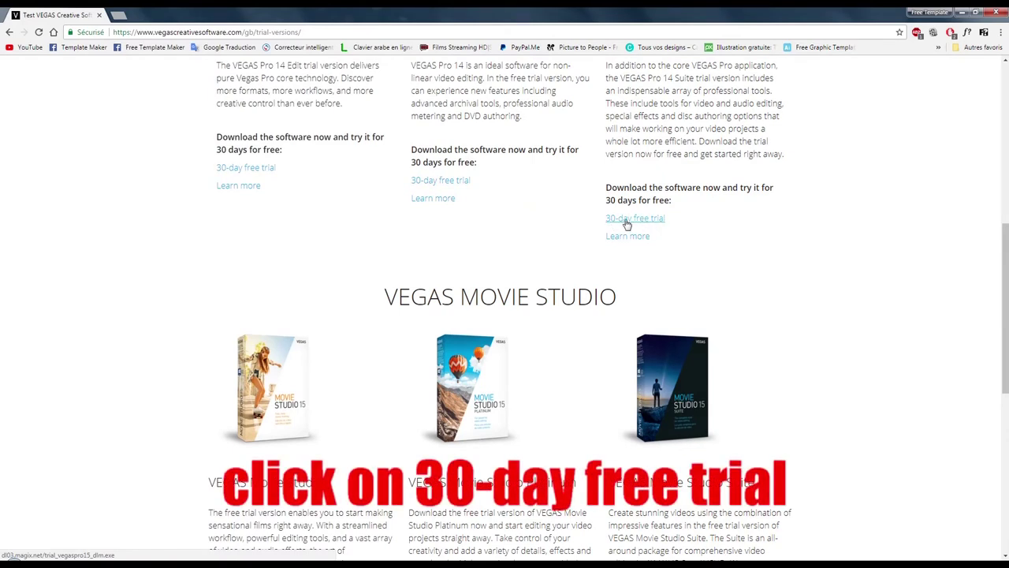
click(627, 221)
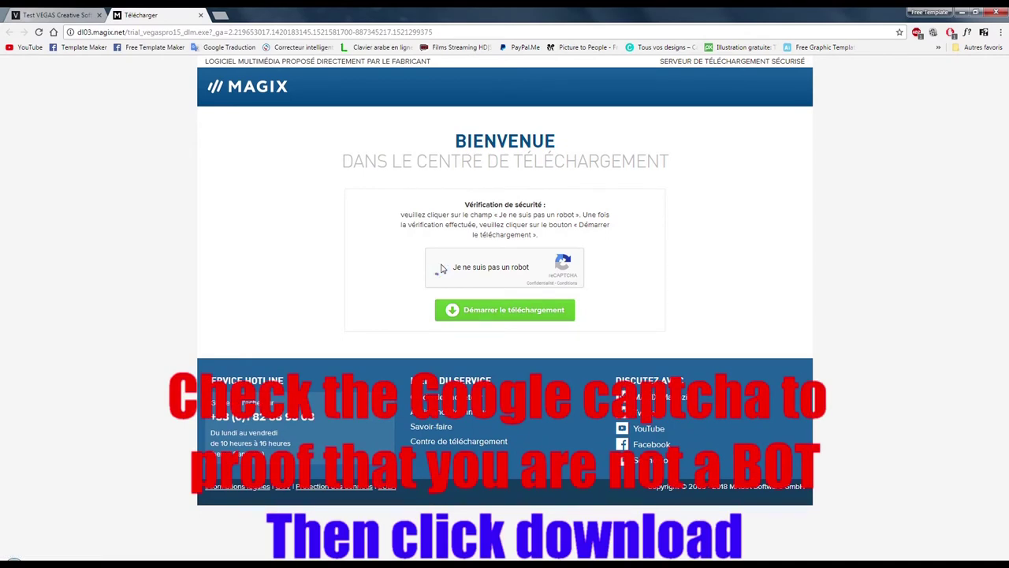
click(494, 310)
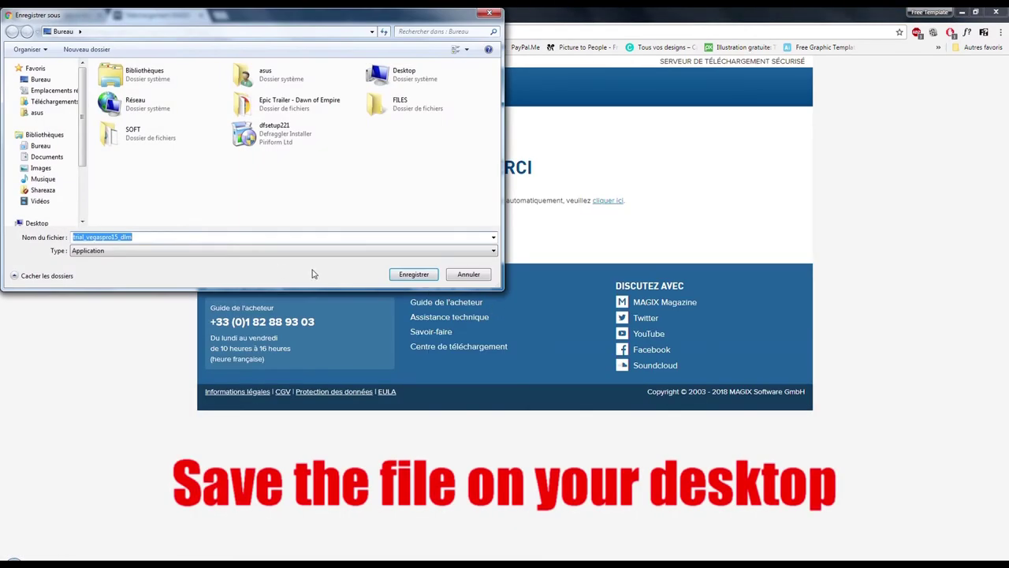
Save the trial_vegaspro15_dlm installer to the desktop and run it to download VEGAS Pro 15 and Music Maker
click(403, 278)
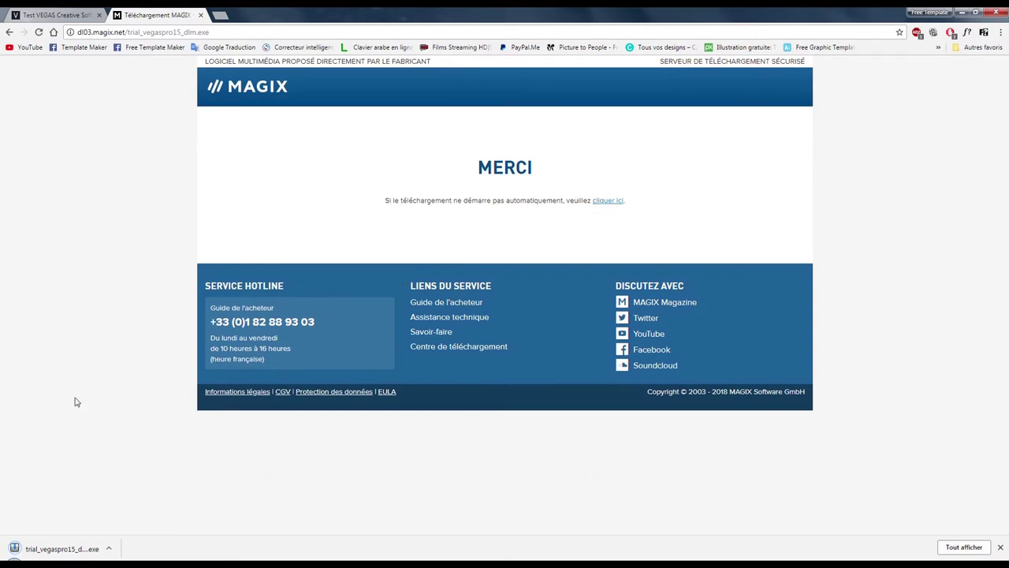
double_click(49, 546)
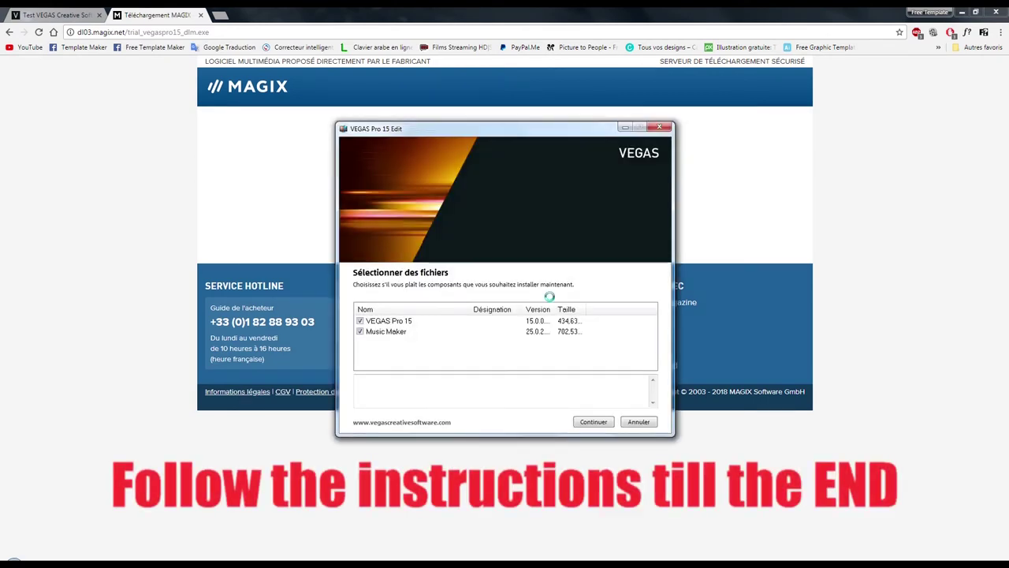
click(593, 422)
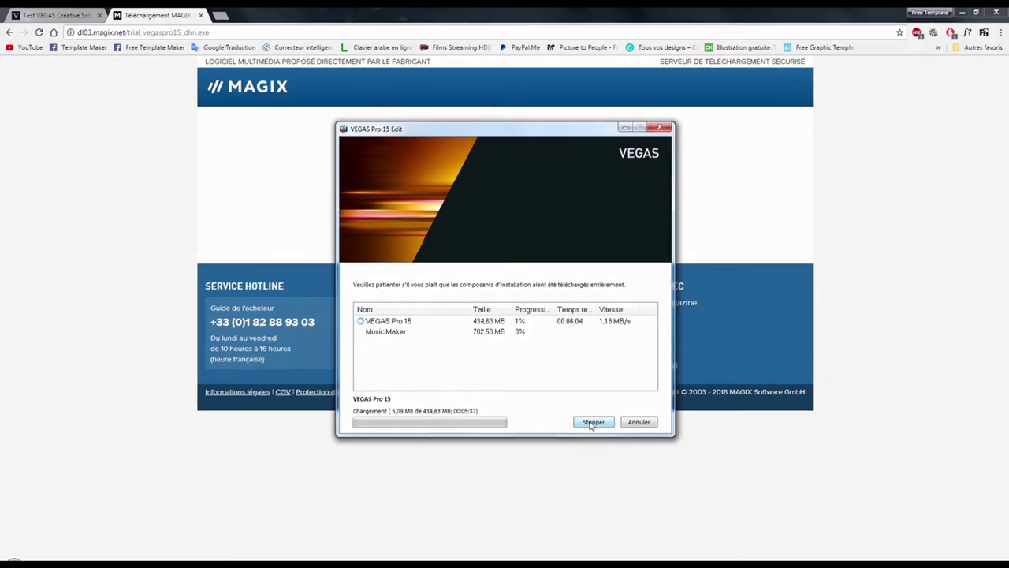